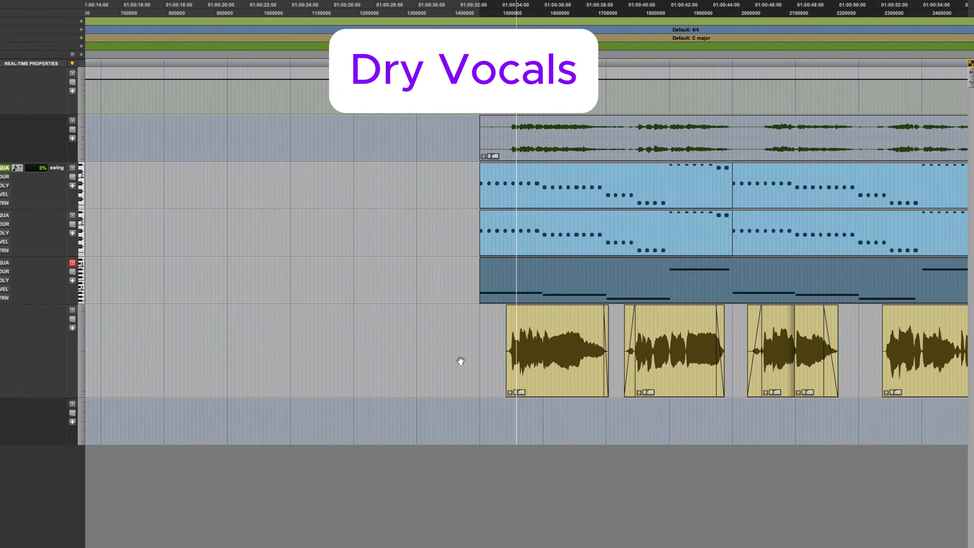
Play through the dry vocal on the VOX track, starting from its second phrase, and follow its clips to the end
scroll(460, 361, "right", 5)
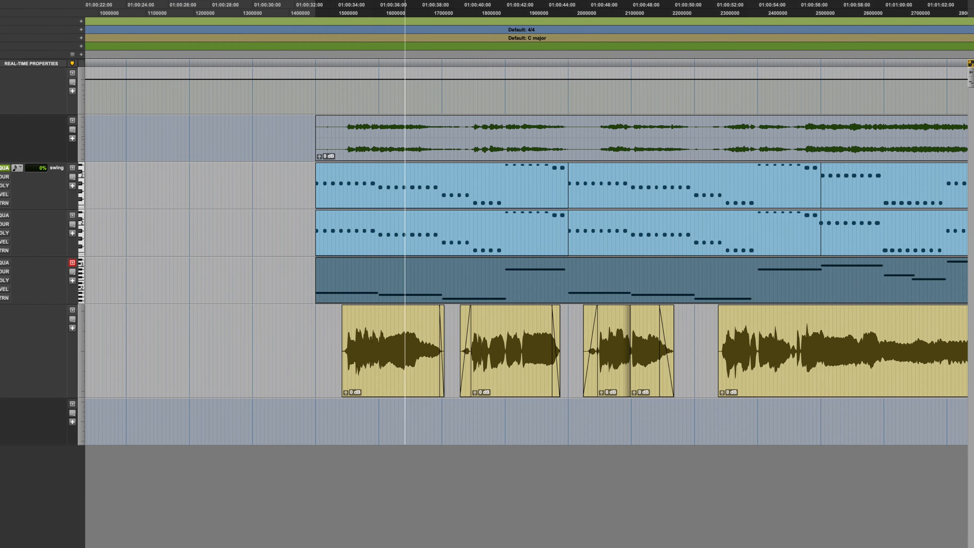
key("semicolon")
key("semicolon")
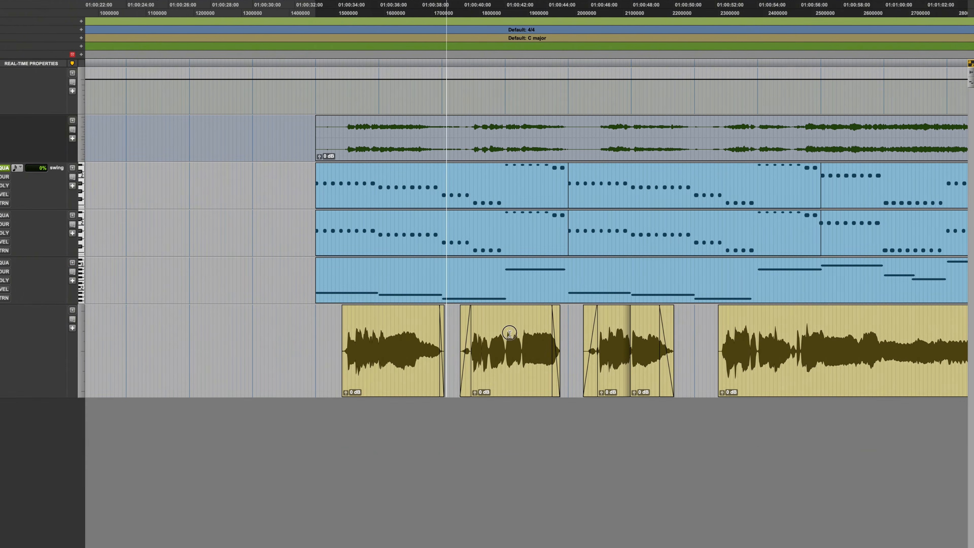
left_click(509, 333)
scroll(508, 333, "right", 3)
scroll(508, 333, "right", 3)
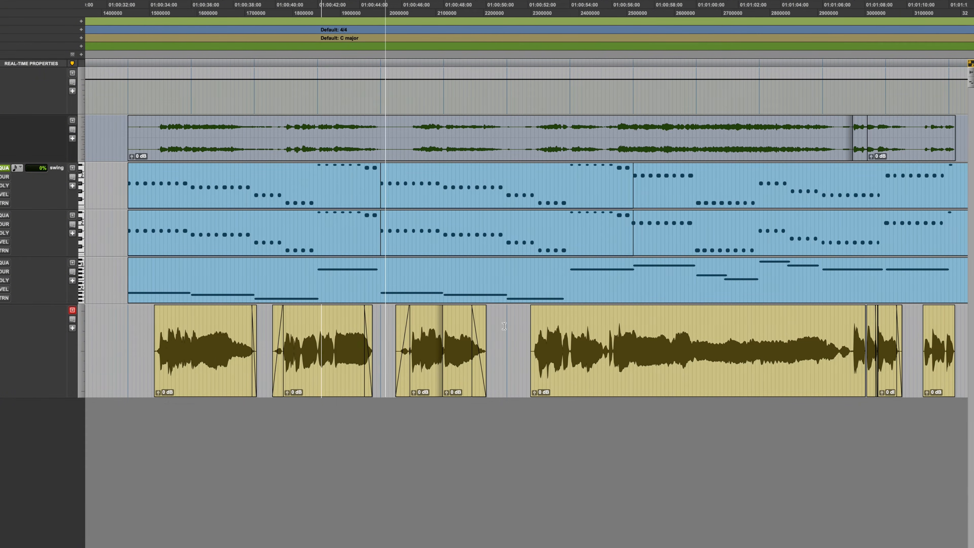
scroll(504, 326, "right", 2)
scroll(499, 326, "right", 1)
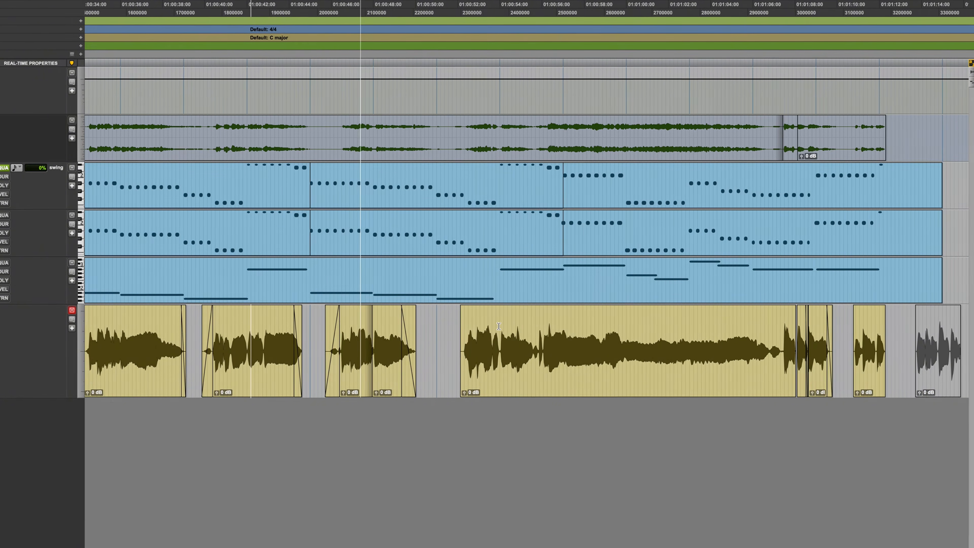
scroll(500, 326, "right", 1)
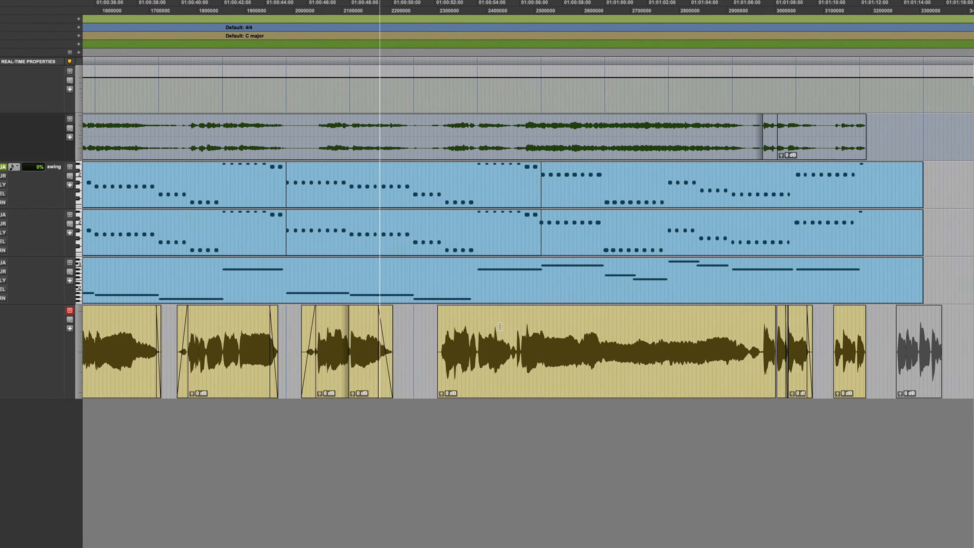
scroll(499, 326, "right", 5)
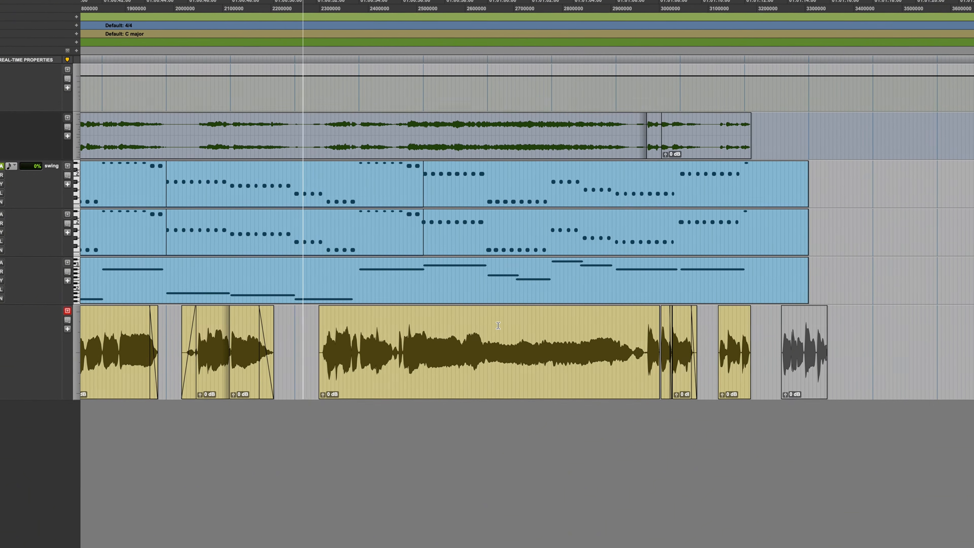
scroll(494, 342, "right", 1)
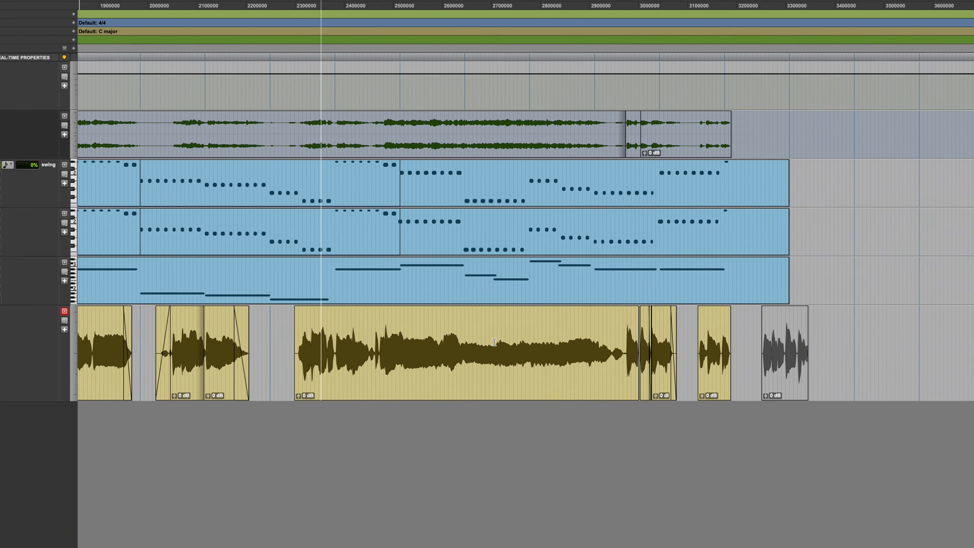
scroll(495, 342, "right", 1)
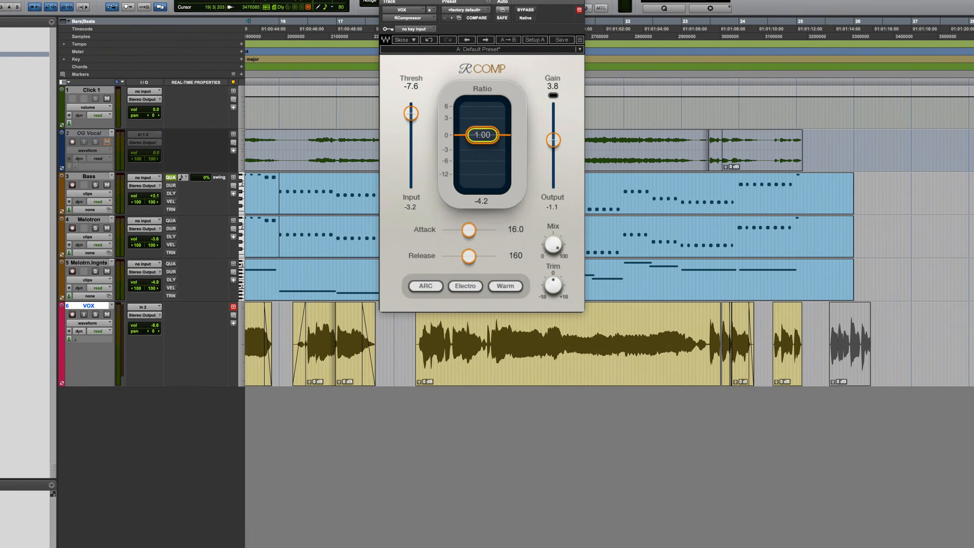
With the song playing from the first vocal phrase, set RCompressor on VOX to ratio 7.00, threshold about -4.4 and gain about 4.2
key("Return")
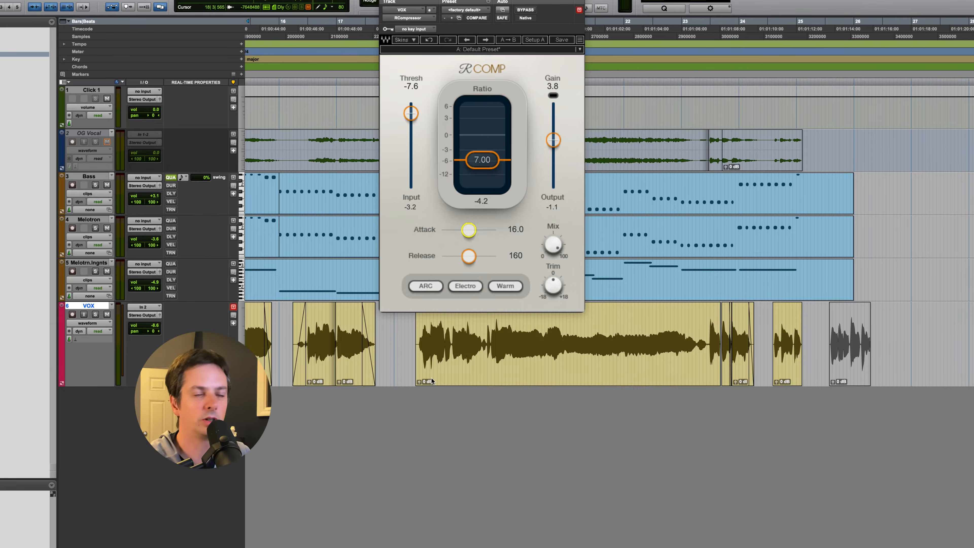
key("r")
left_click(369, 286)
key("t")
key("space")
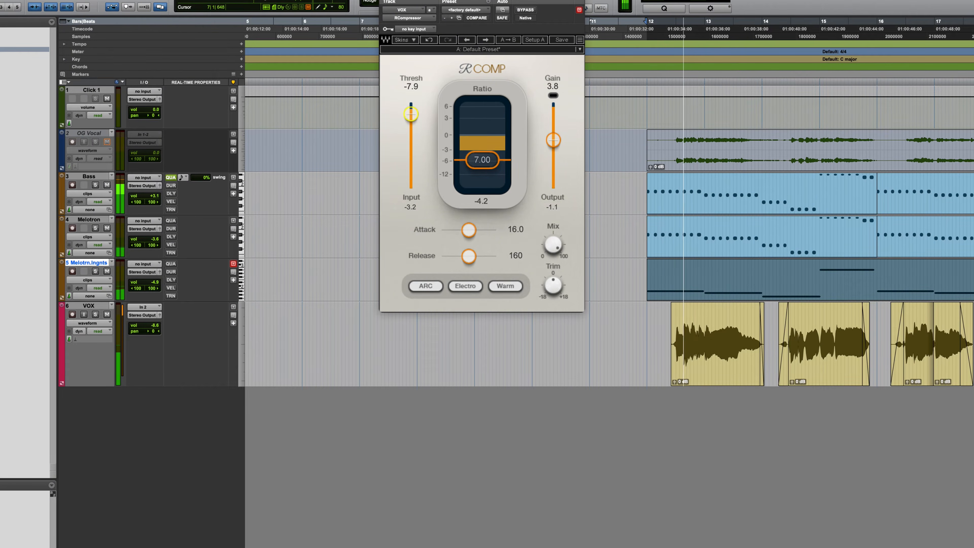
left_click_drag(410, 115, 411, 108)
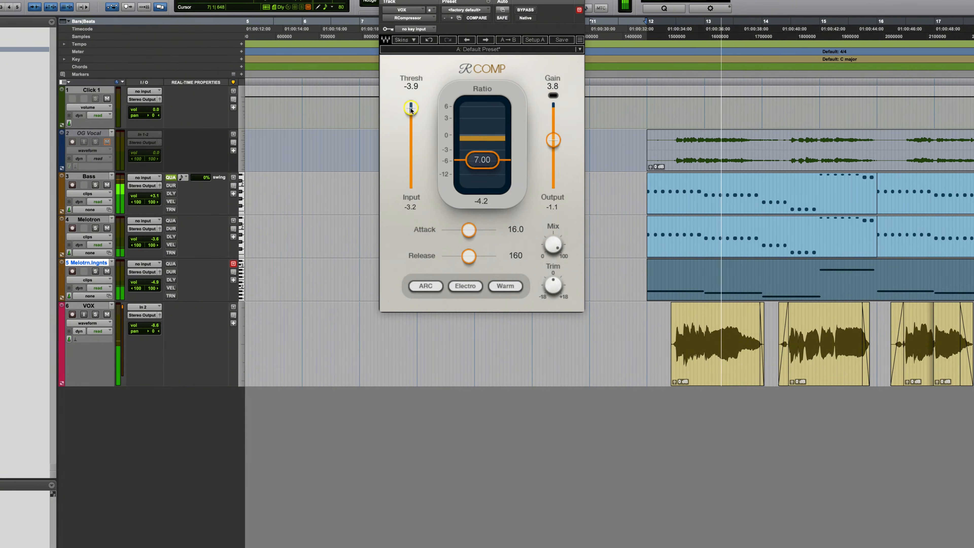
left_click_drag(480, 1, 527, 2)
left_click_drag(603, 140, 601, 139)
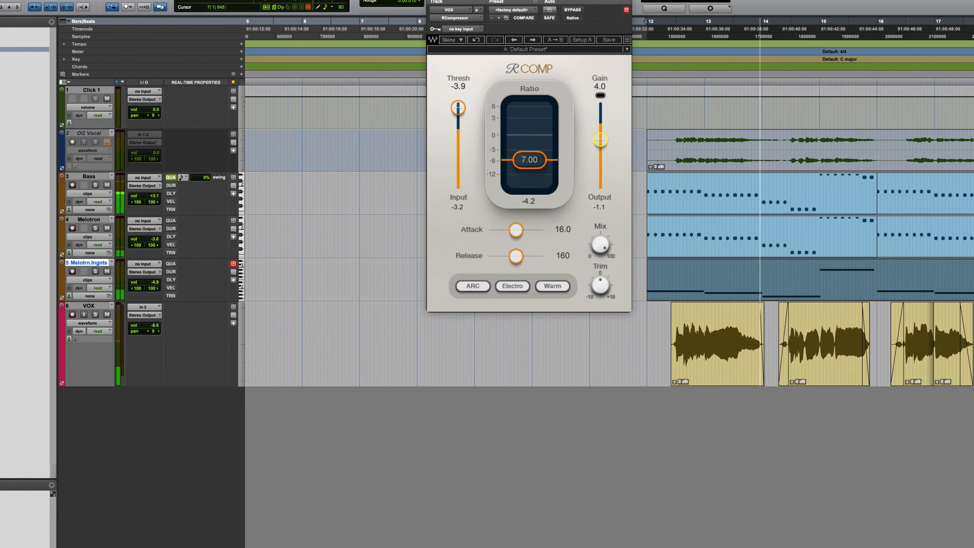
left_click_drag(457, 108, 458, 109)
Play on from late in bar 15 and fine-tune the vocal compressor's threshold to -4.5
scroll(813, 176, "right", 10)
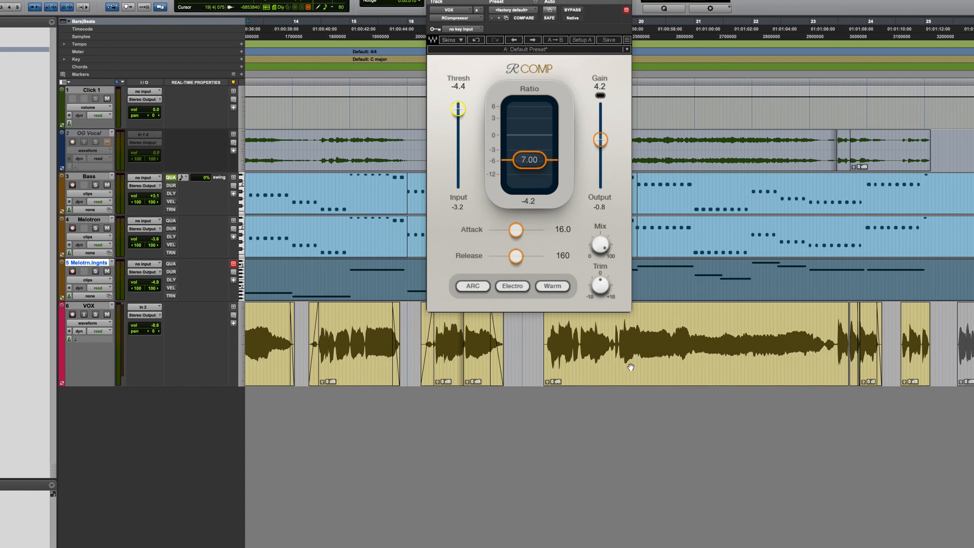
left_click(397, 271)
key("space")
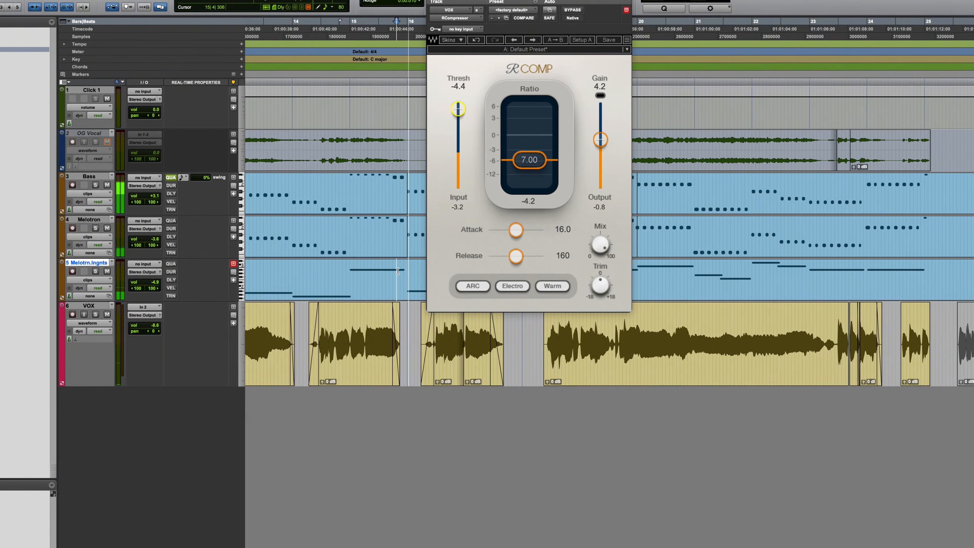
left_click_drag(480, 0, 451, 22)
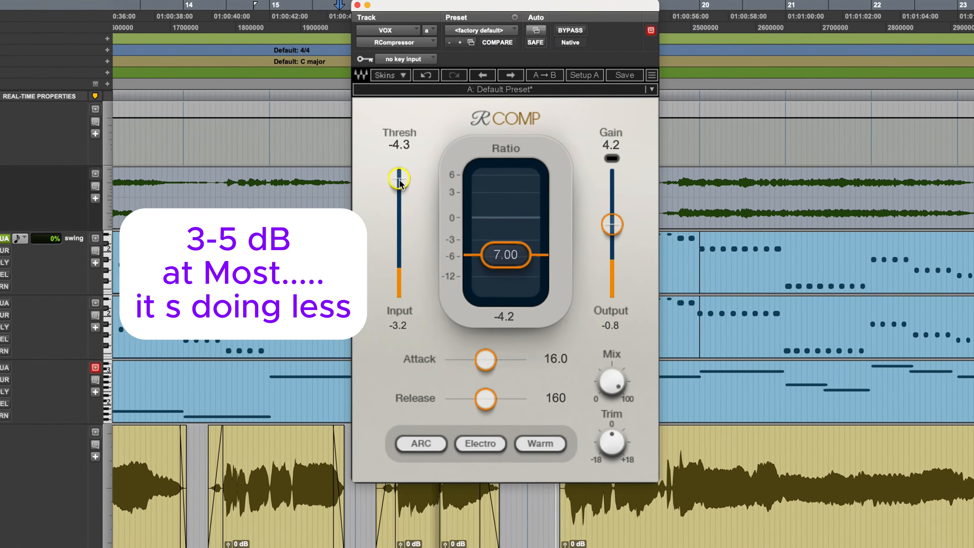
left_click_drag(399, 180, 396, 178)
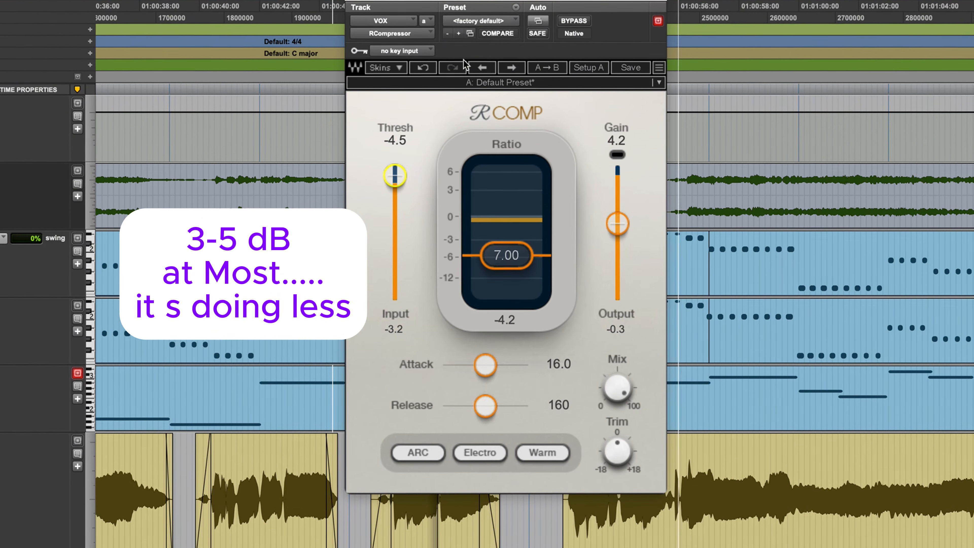
left_click_drag(460, 2, 449, 8)
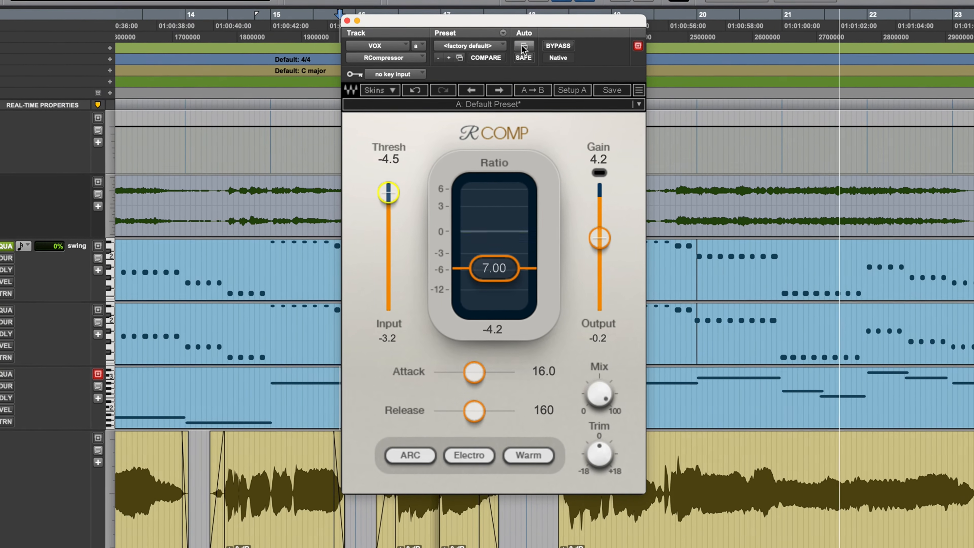
left_click_drag(388, 193, 388, 193)
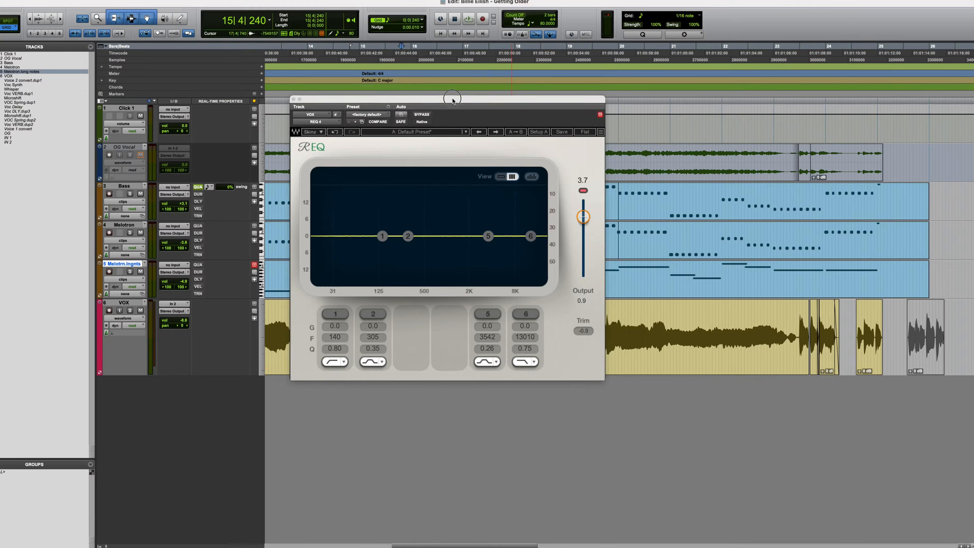
Clear the REQ 4 clip indicator, play from bar 12 and engage the band 1 low cut at about 145 Hz
key("t")
key("t")
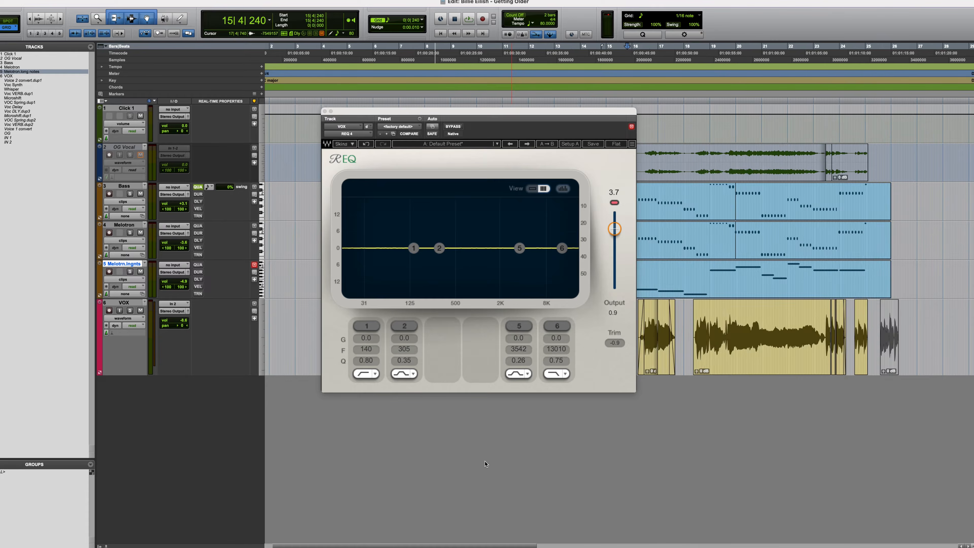
scroll(484, 464, "right", 2)
left_click(616, 204)
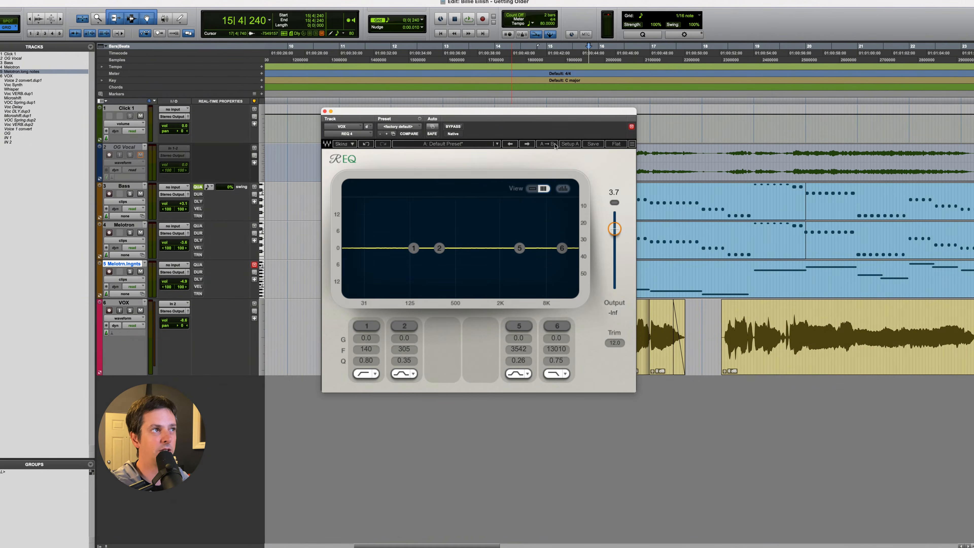
left_click_drag(554, 116, 657, 37)
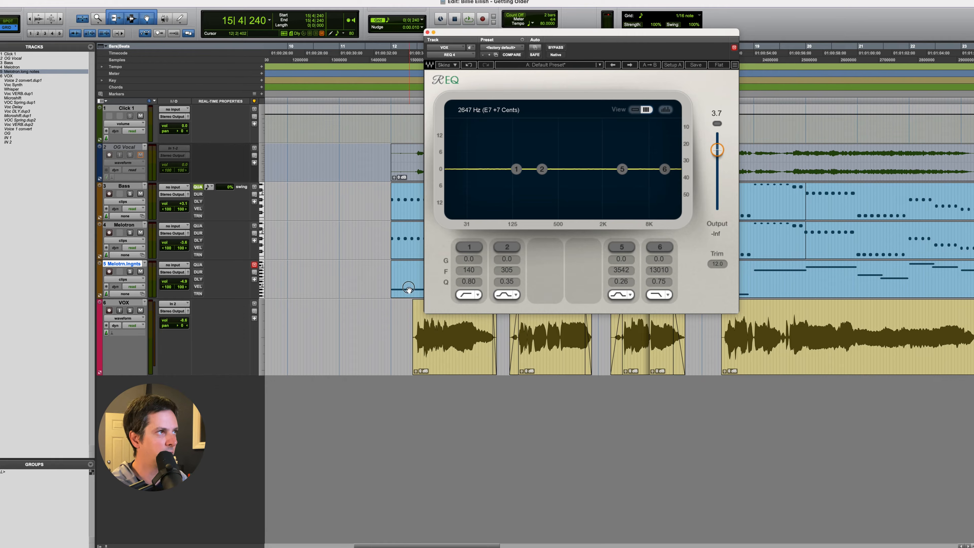
left_click(419, 283)
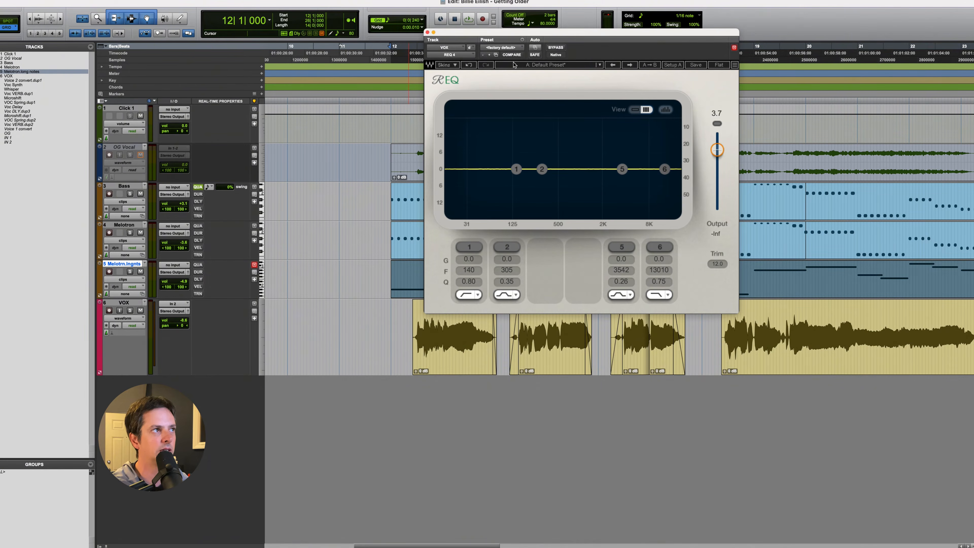
left_click_drag(533, 32, 508, 67)
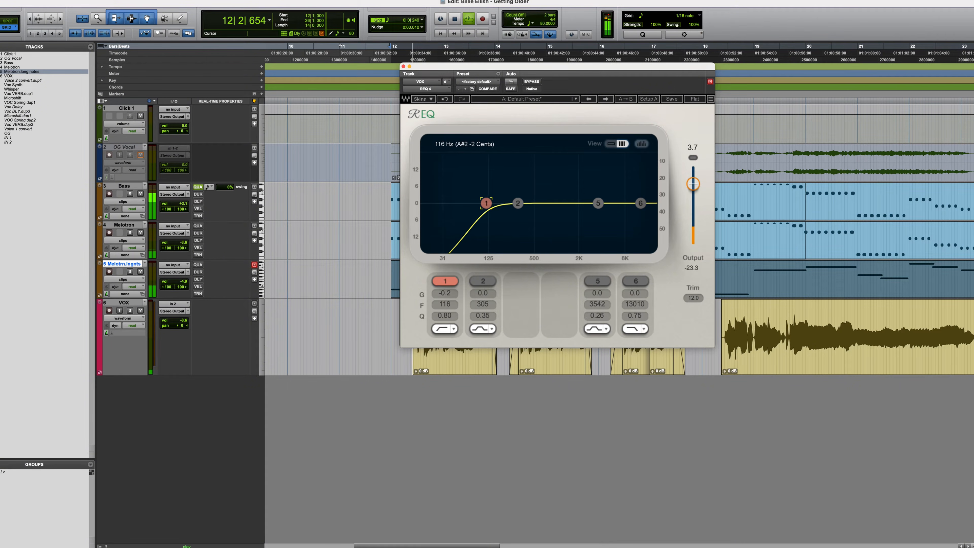
left_click_drag(486, 203, 490, 203)
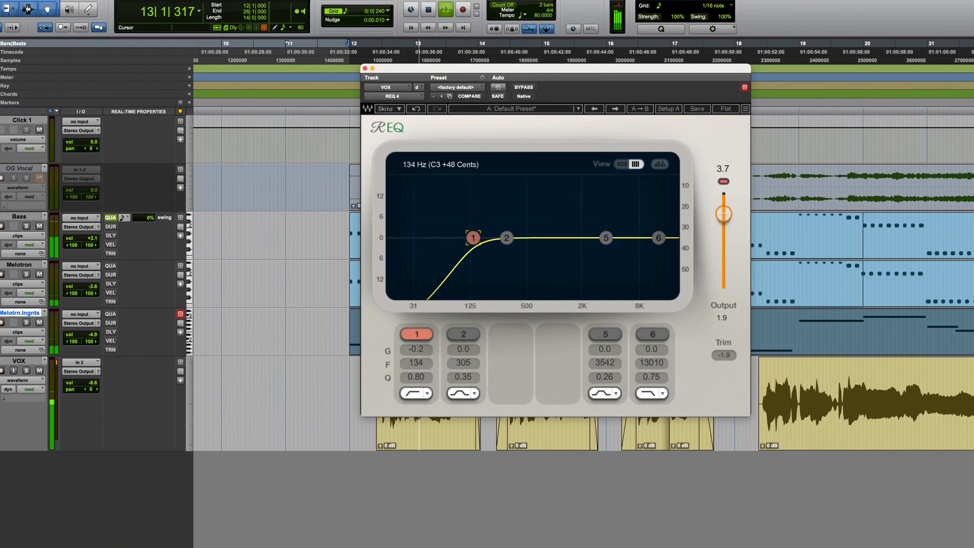
left_click_drag(472, 237, 477, 237)
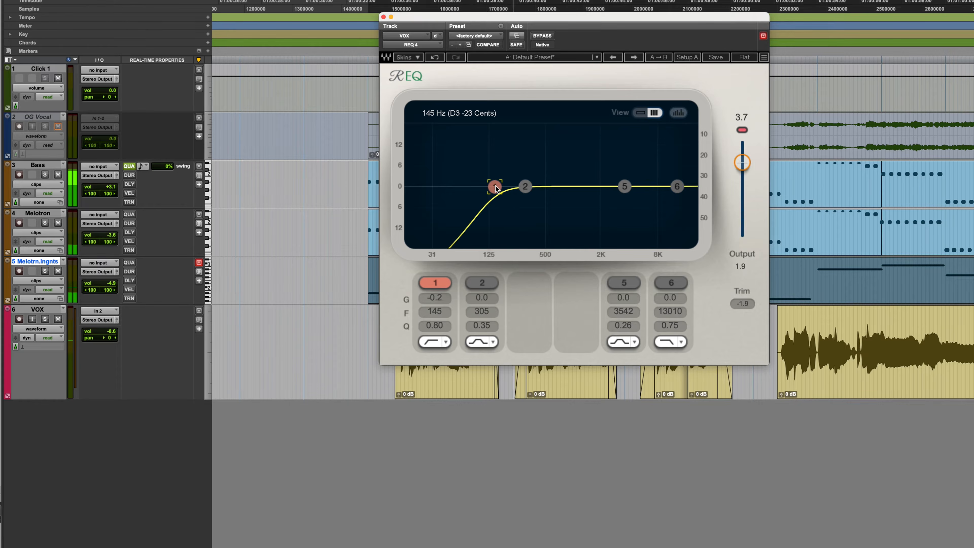
Roll off the vocal's highs with REQ band 6 near 13 kHz and dip band 5 to -0.6 at about 6364 Hz
left_click_drag(612, 202, 615, 203)
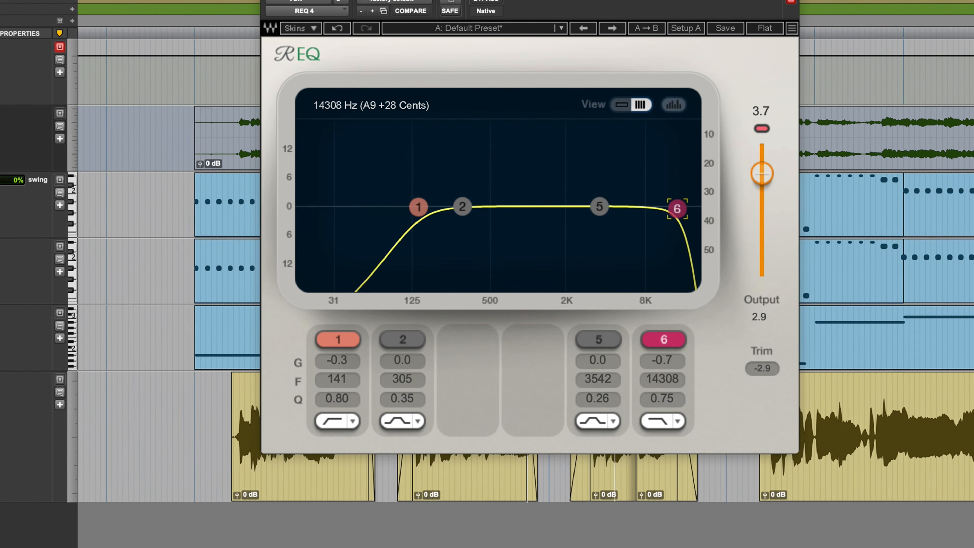
left_click_drag(677, 209, 669, 212)
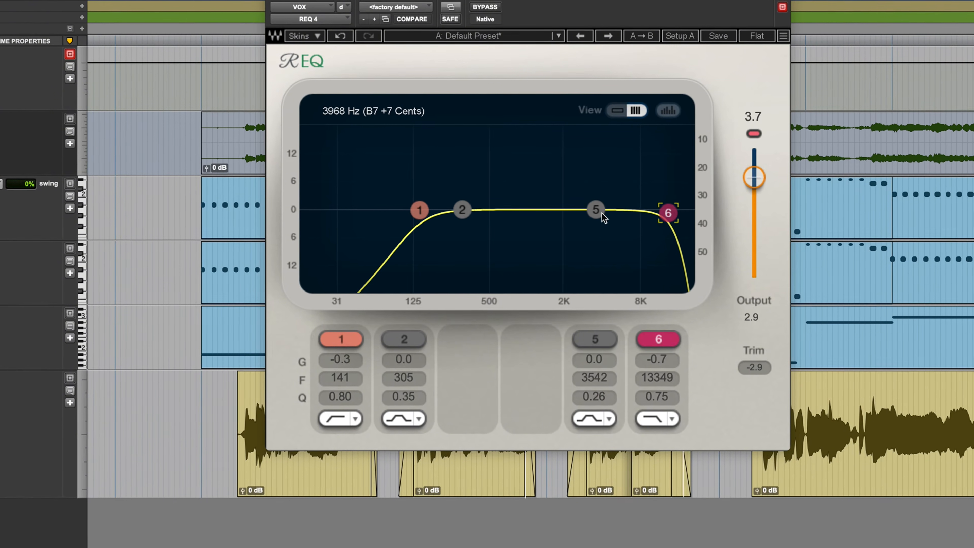
left_click_drag(595, 209, 659, 215)
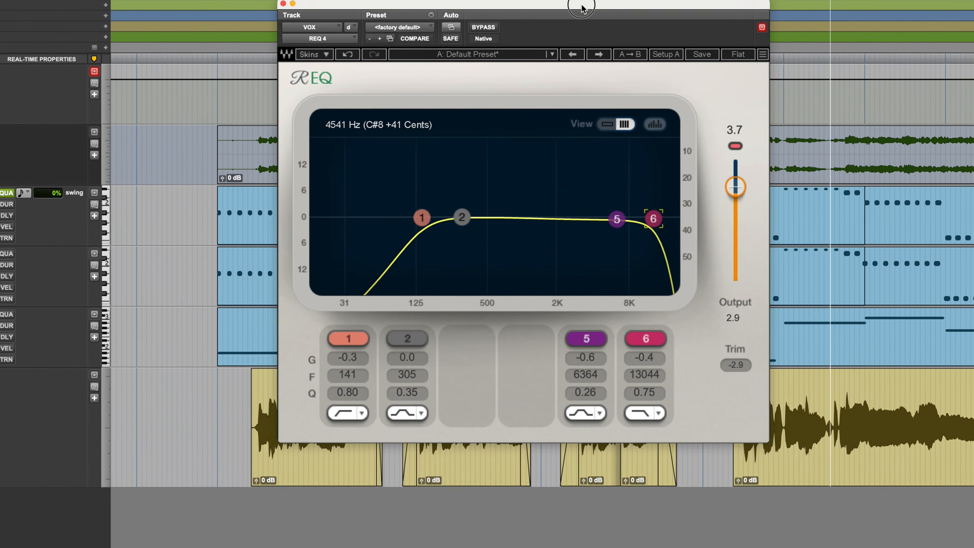
Lower the REQ output to 3.5, then fine-tune band 1 to about 136 Hz and band 5 slightly lower in frequency
left_click(736, 145)
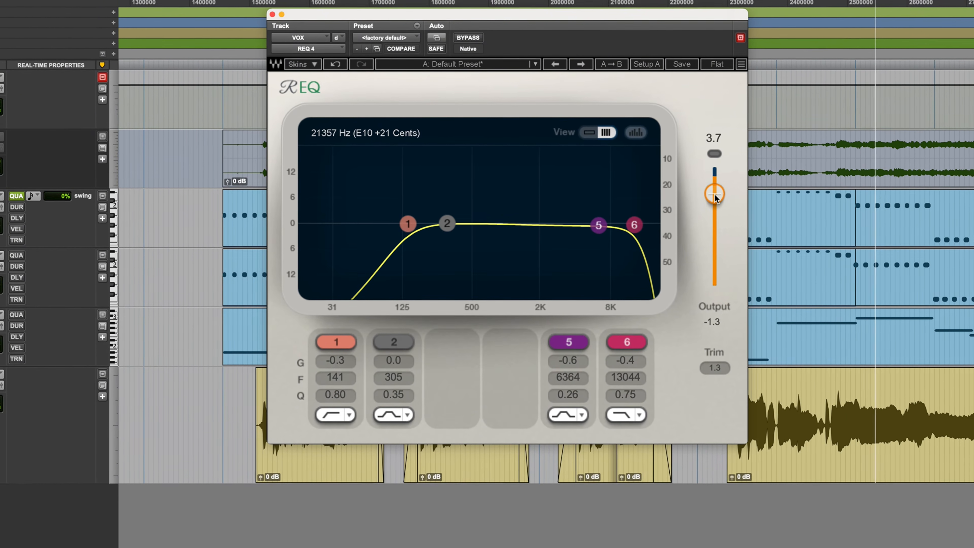
left_click_drag(714, 193, 715, 196)
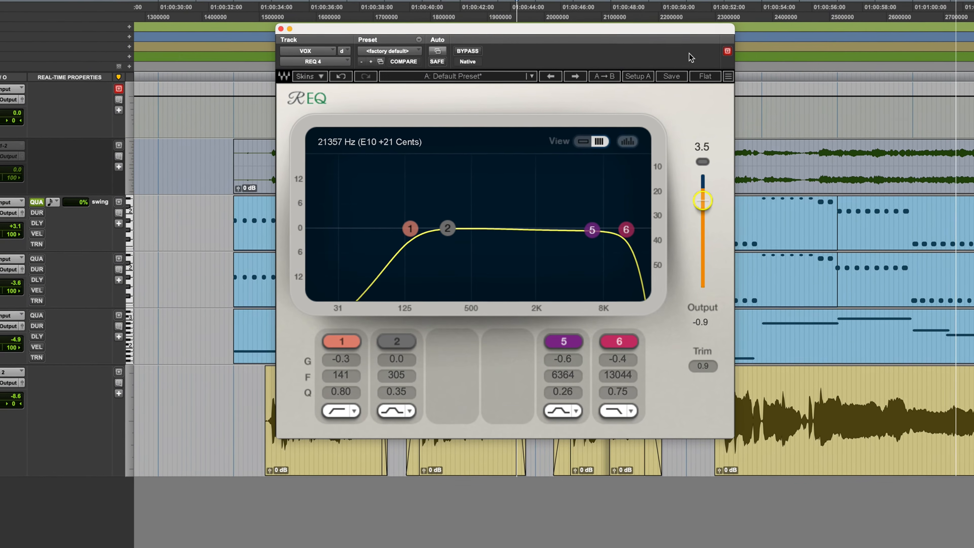
left_click_drag(414, 230, 414, 230)
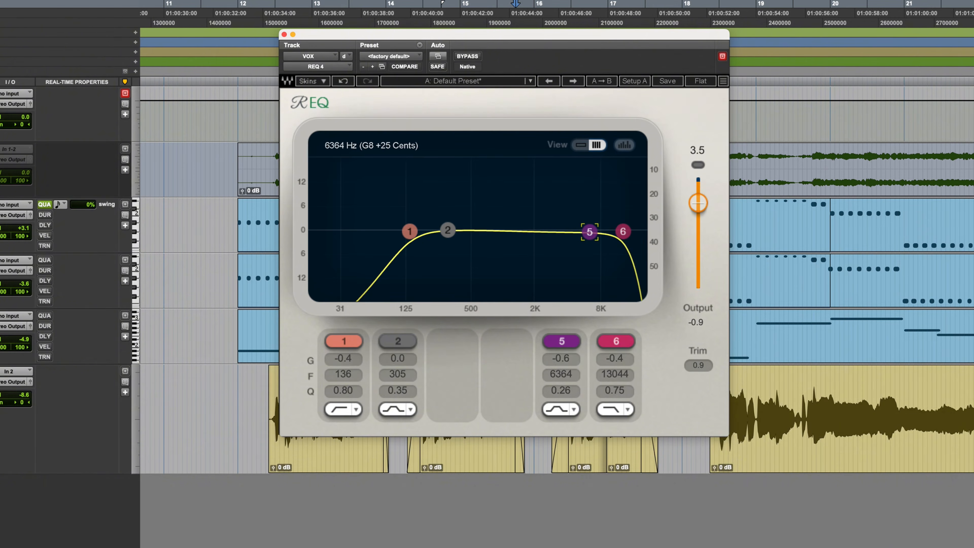
left_click_drag(590, 232, 587, 232)
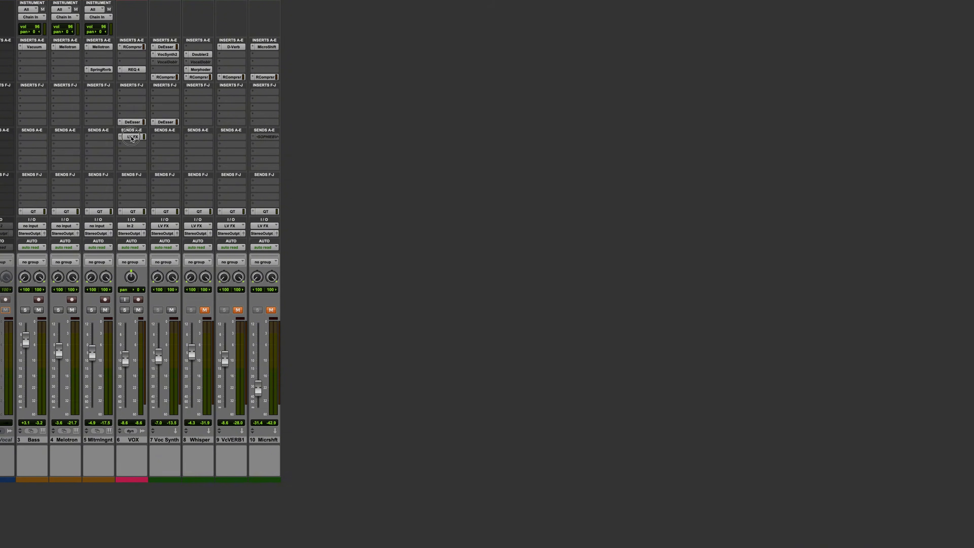
Open the VOX track's LV FX send and place its window over the Edit window beside the track controls
left_click(131, 137)
key("super+equal")
left_click_drag(375, 111, 355, 111)
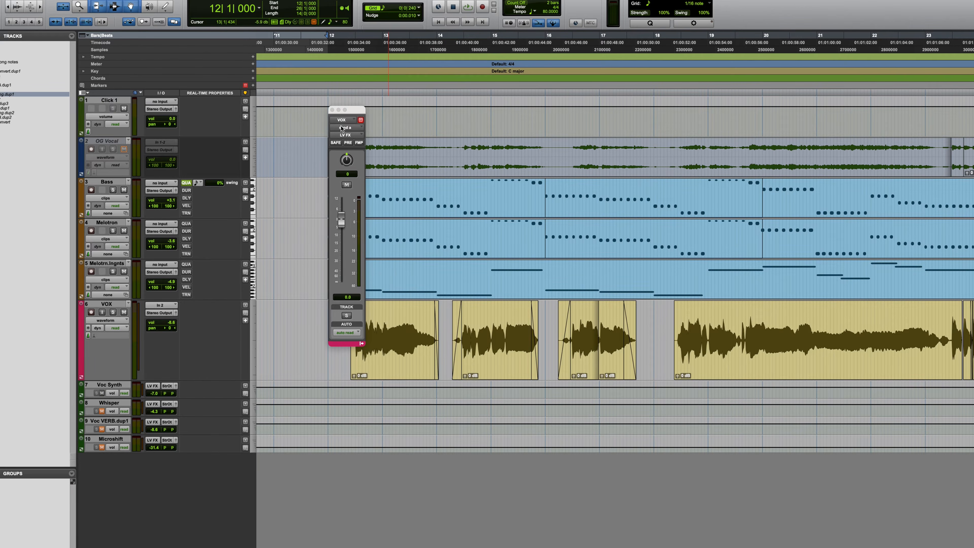
Move the Voc VERB.dup1 track directly below VOX, above Voc Synth, and return to the Mix window
left_click_drag(116, 424, 111, 385)
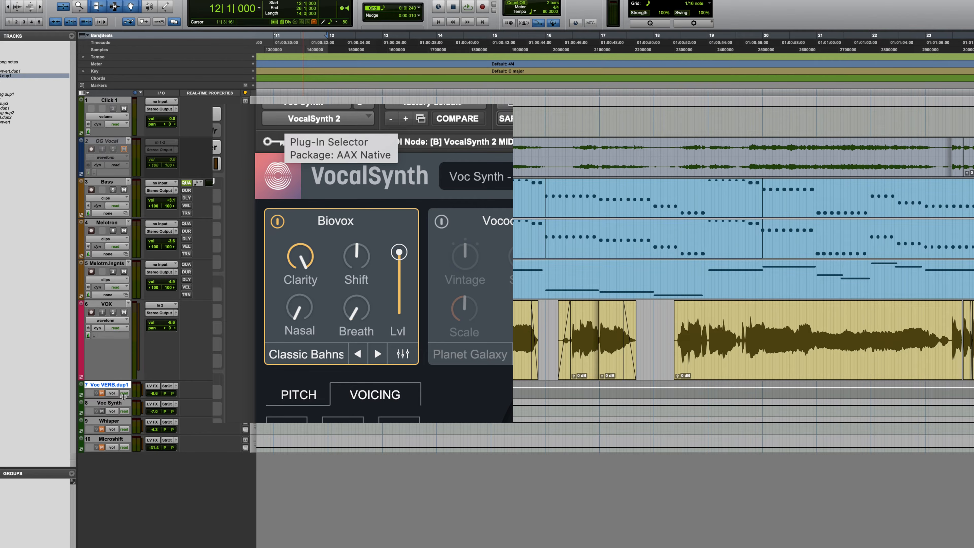
key("super+equal")
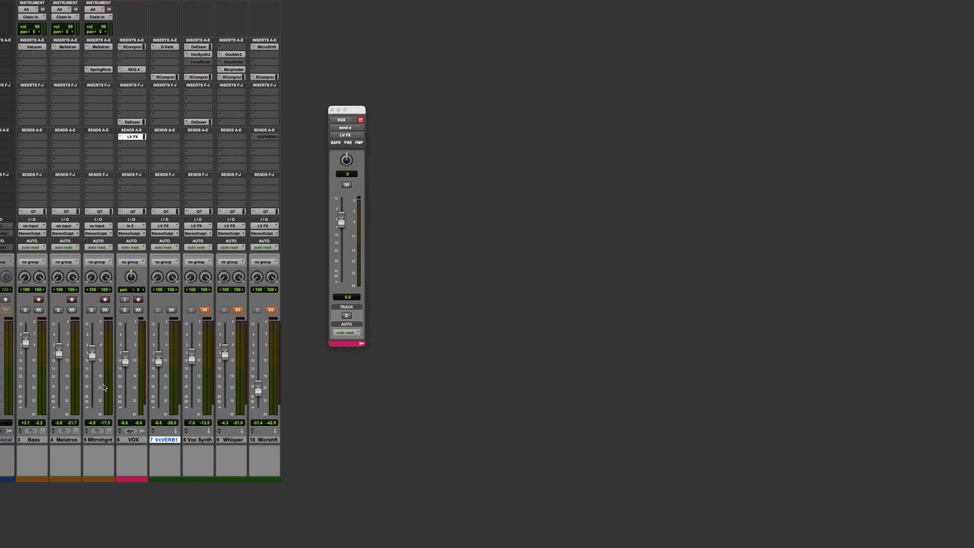
Close the VOX track's LV FX send window and set the decay of D-Verb's plate reverb on Voc VERB.dup1 to 1.7 sec
left_click(331, 110)
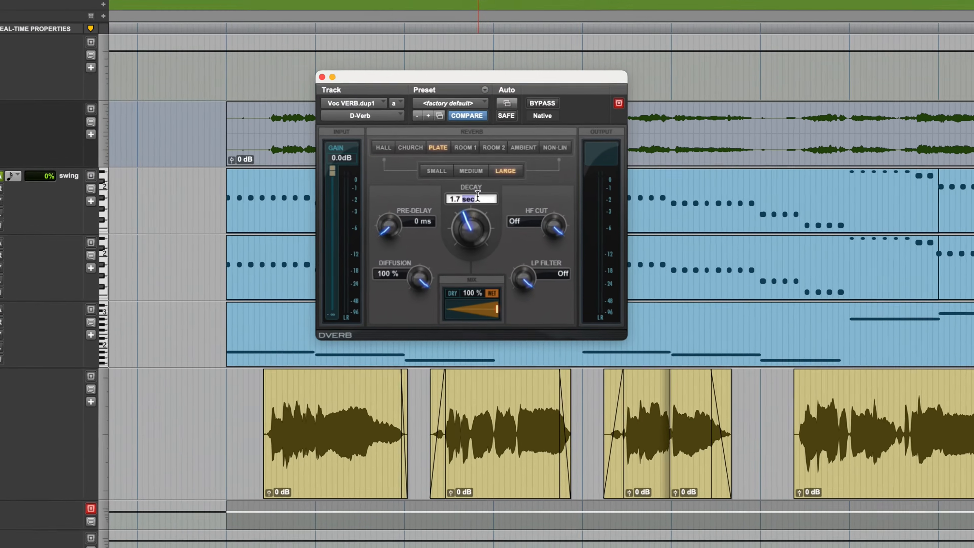
left_click(479, 194)
type("1.")
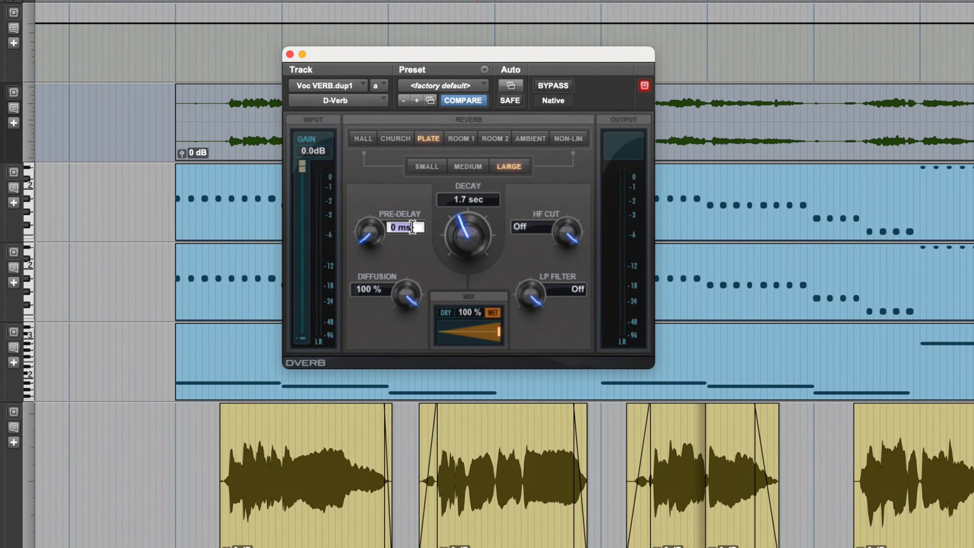
Set the D-Verb pre-delay to 30 ms and lower its HF cut to 13.71 kHz
left_click(412, 227)
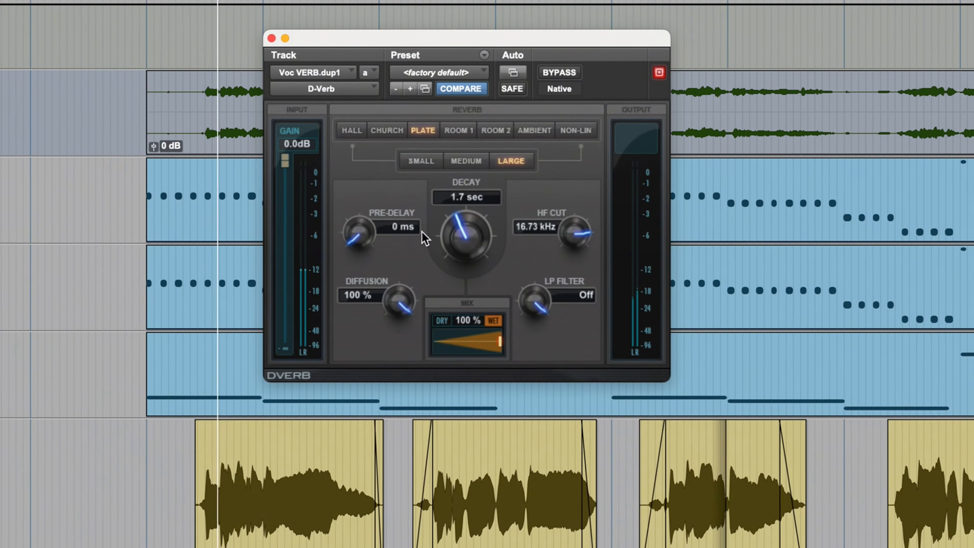
left_click(397, 228)
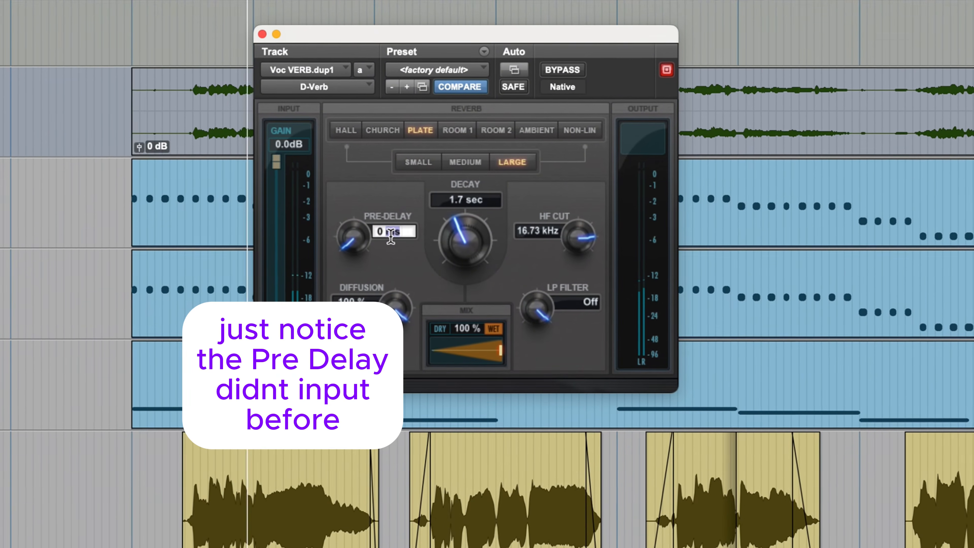
left_click(394, 240)
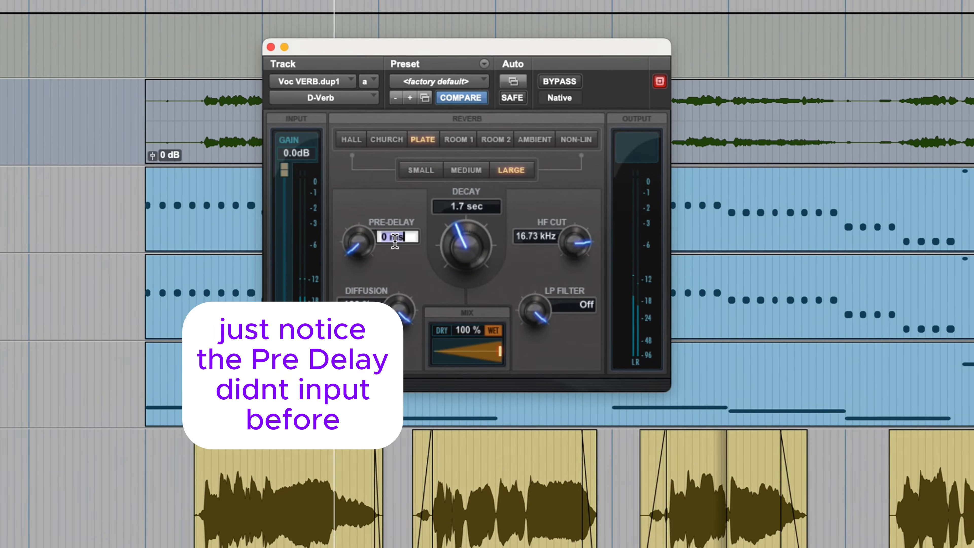
type("30")
key("Return")
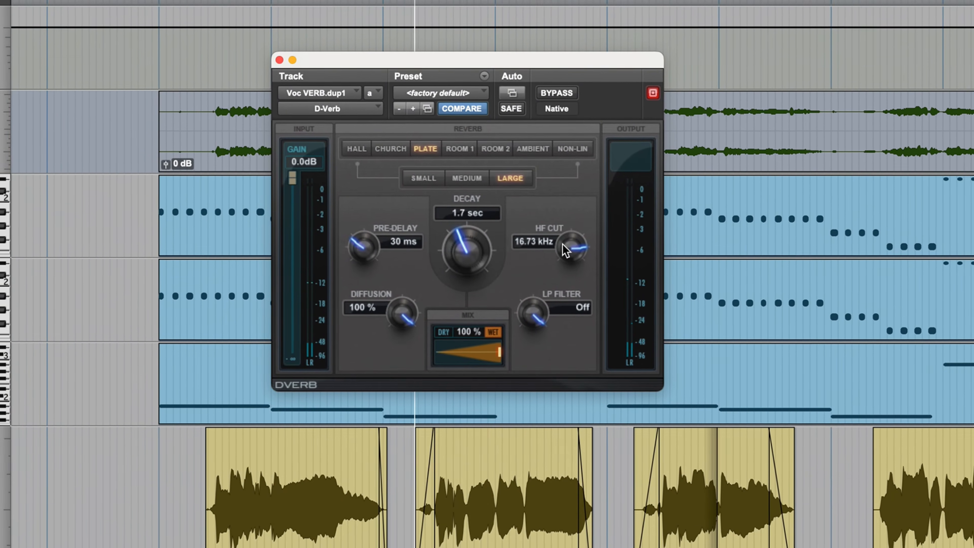
left_click_drag(563, 245, 561, 299)
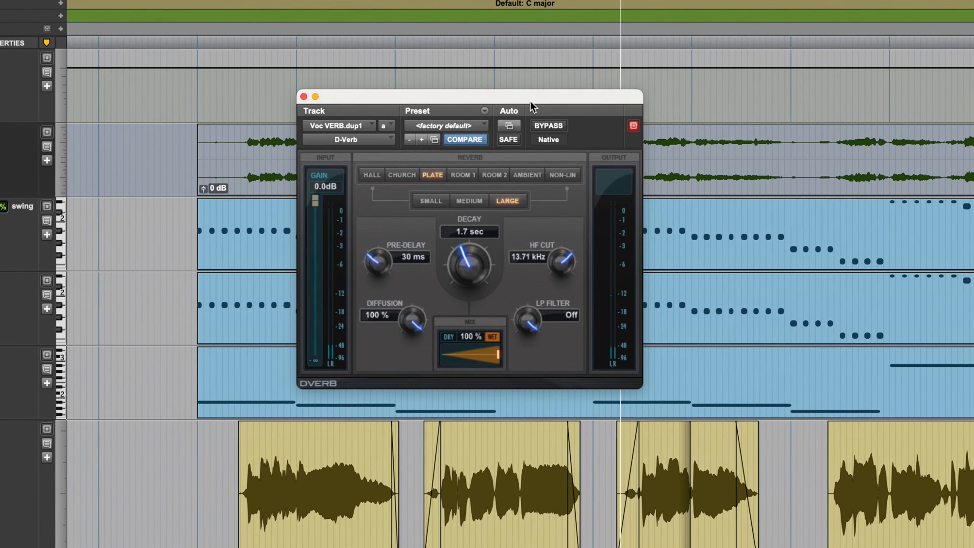
left_click_drag(540, 96, 561, 99)
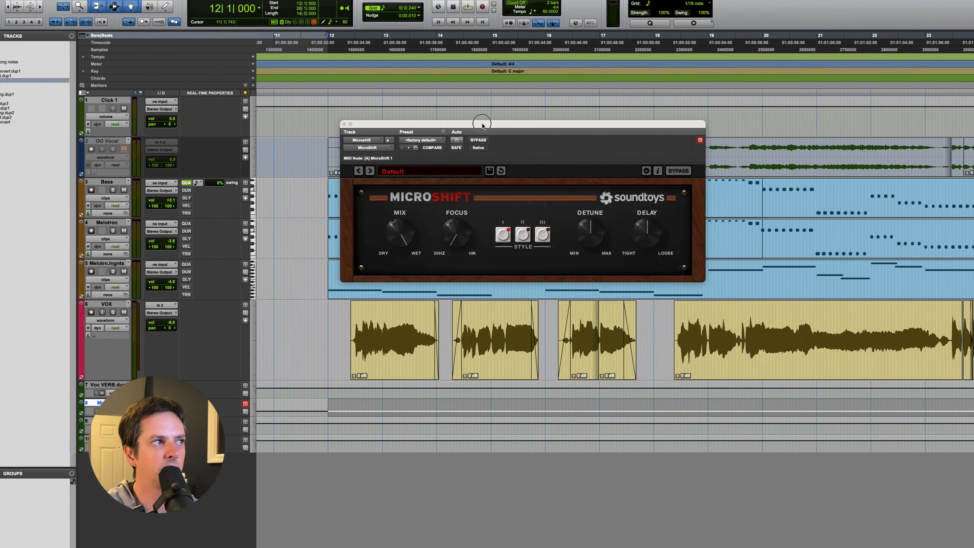
Raise the Microshift track's volume to -23.1 dB during playback so the widening effect sits under the lead vocal
left_click_drag(482, 124, 508, 122)
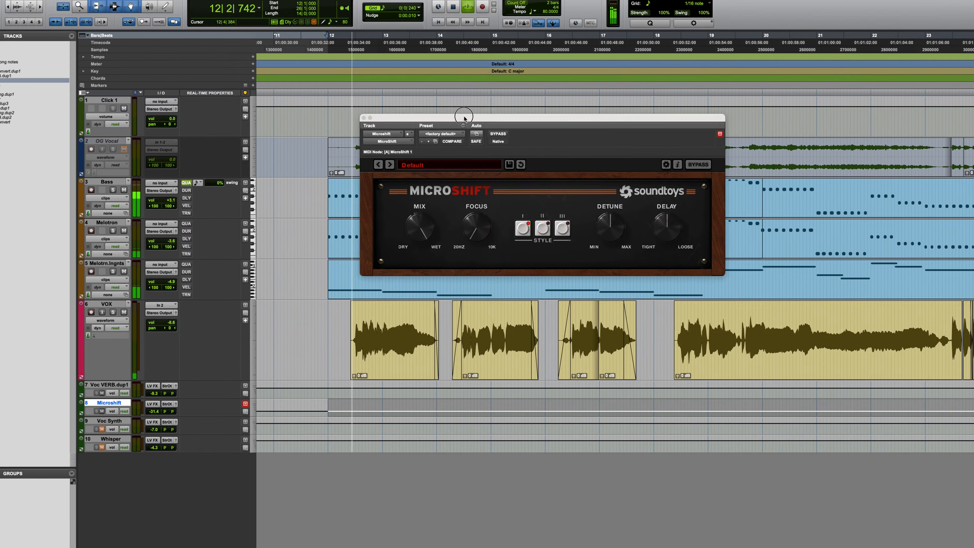
left_click_drag(464, 116, 461, 116)
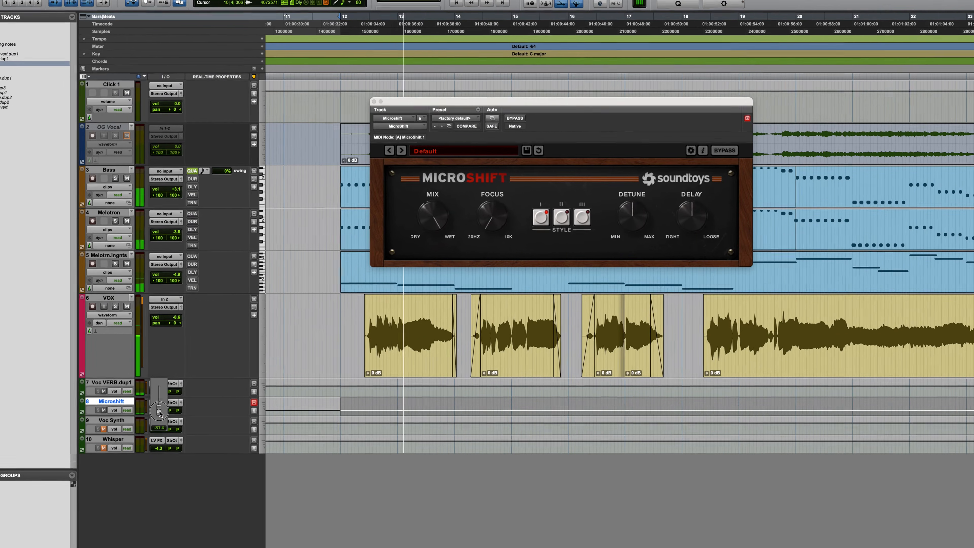
left_click_drag(156, 411, 203, 398)
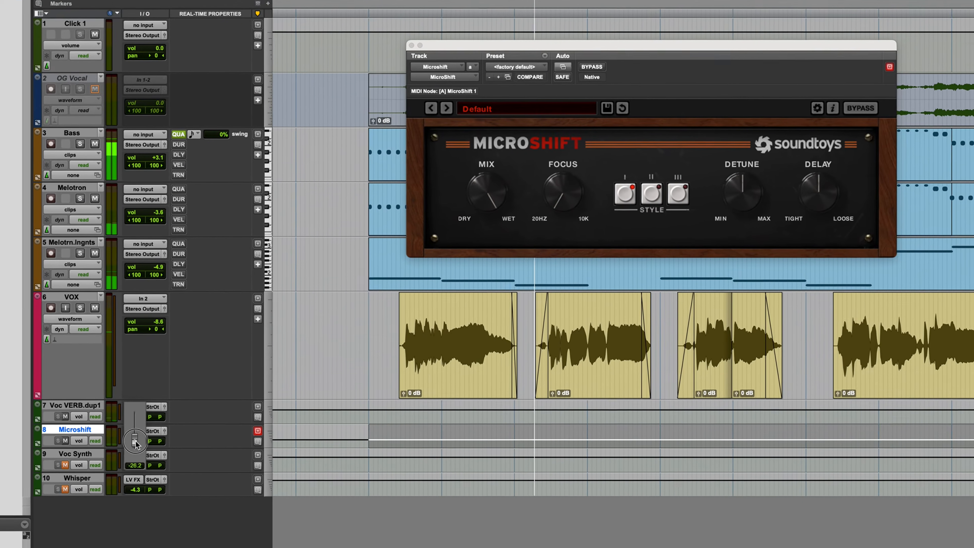
left_click_drag(135, 443, 135, 440)
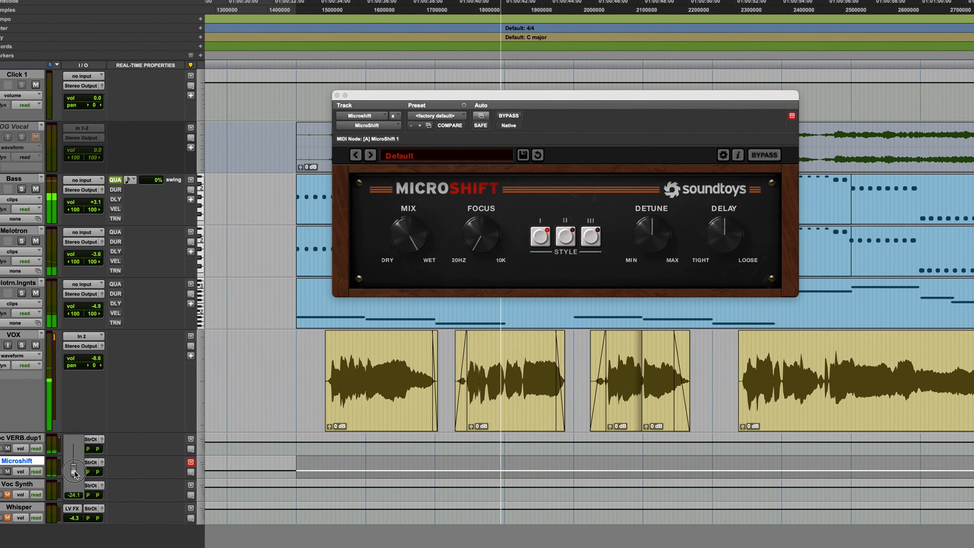
left_click_drag(75, 471, 74, 470)
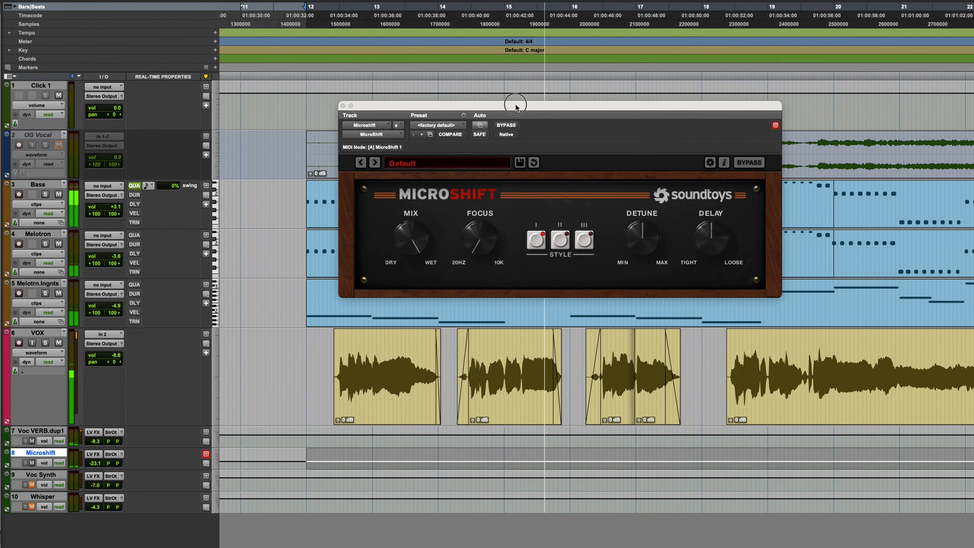
left_click_drag(516, 105, 493, 97)
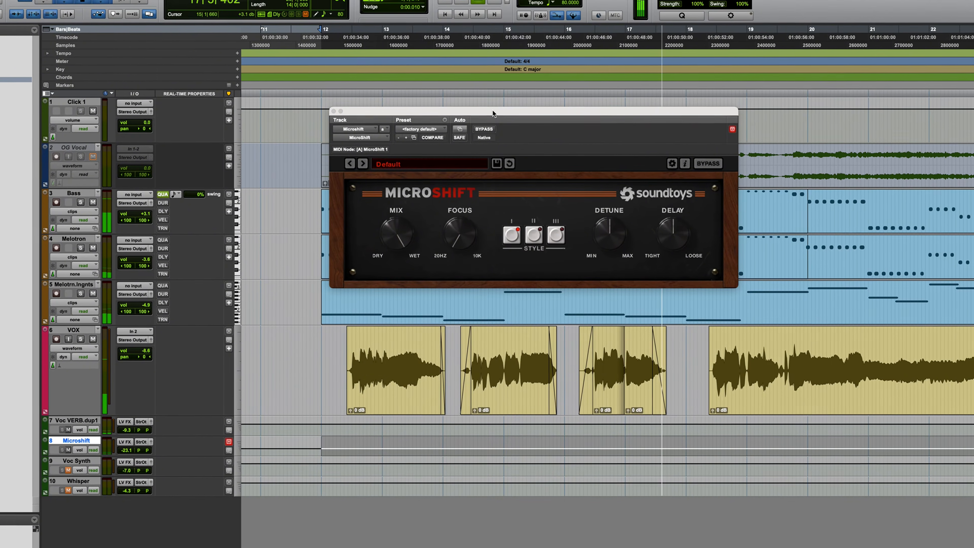
left_click_drag(493, 113, 505, 117)
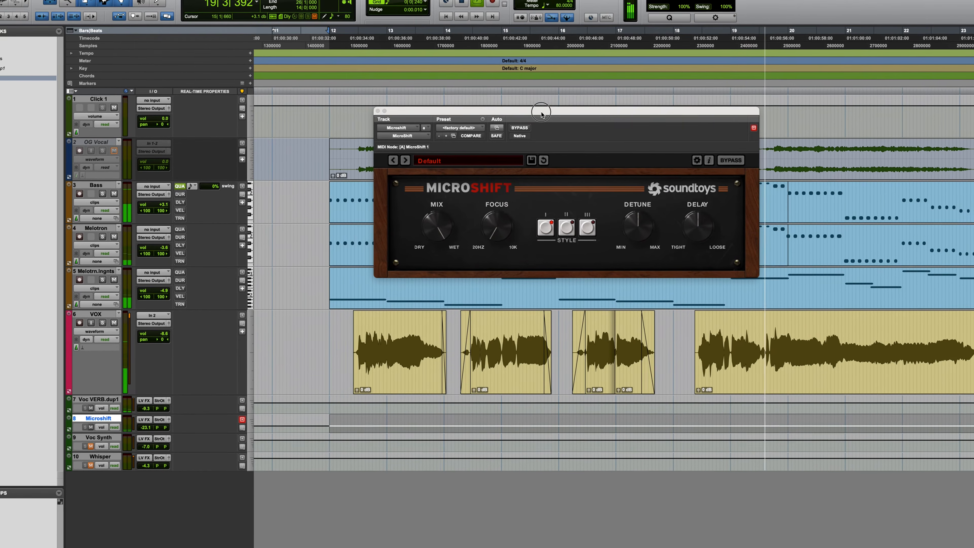
left_click_drag(539, 109, 545, 115)
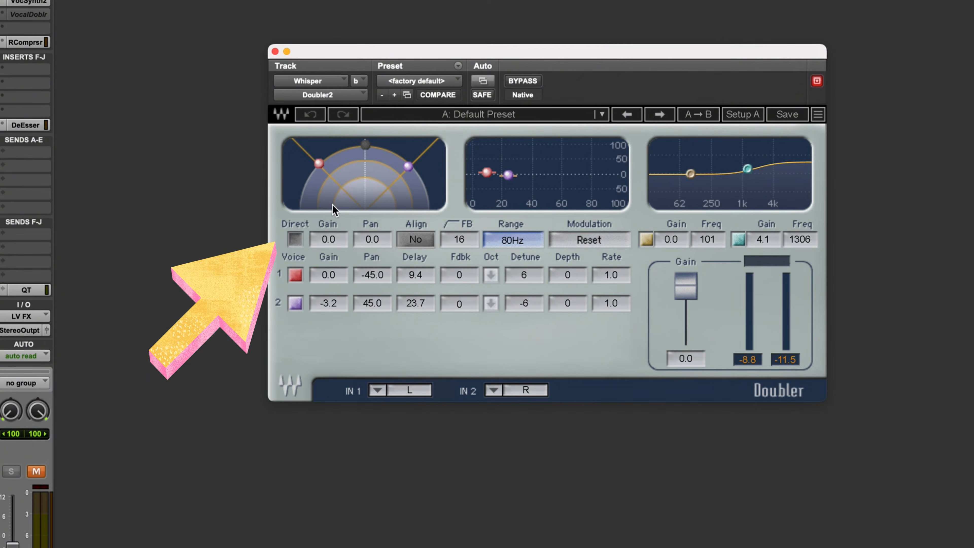
Review the direct signal setting in the Whisper track's Doubler2 and the Breathy preset settings in its Morphoder
left_click(295, 241)
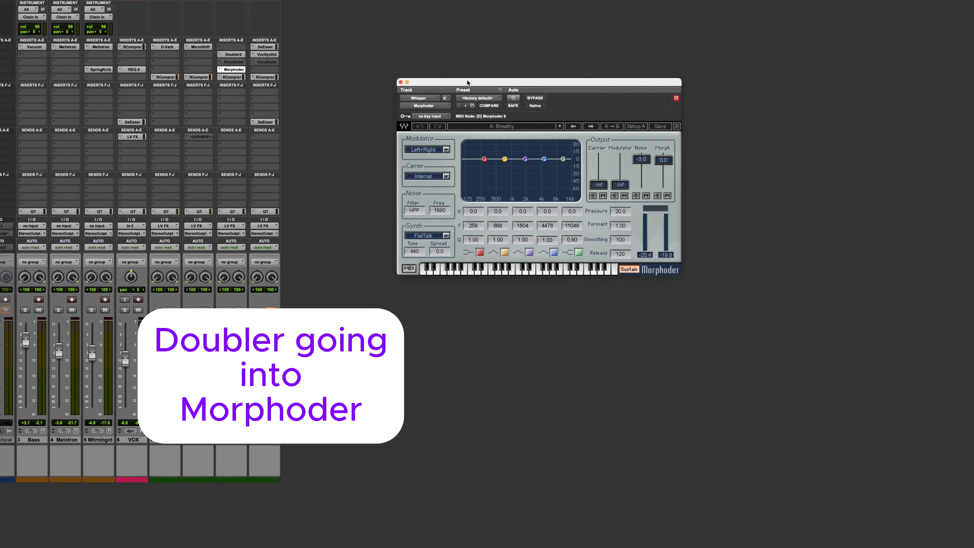
left_click_drag(466, 80, 432, 69)
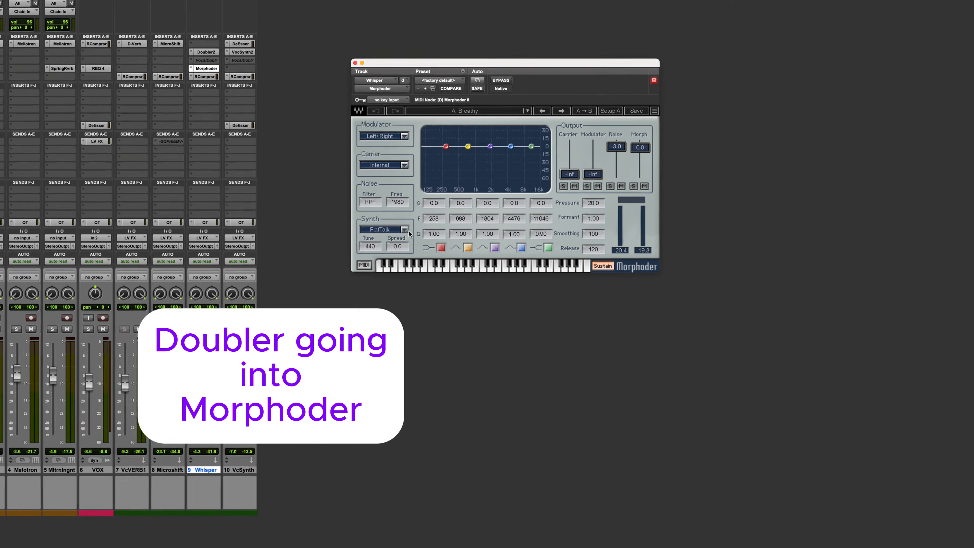
left_click(417, 219)
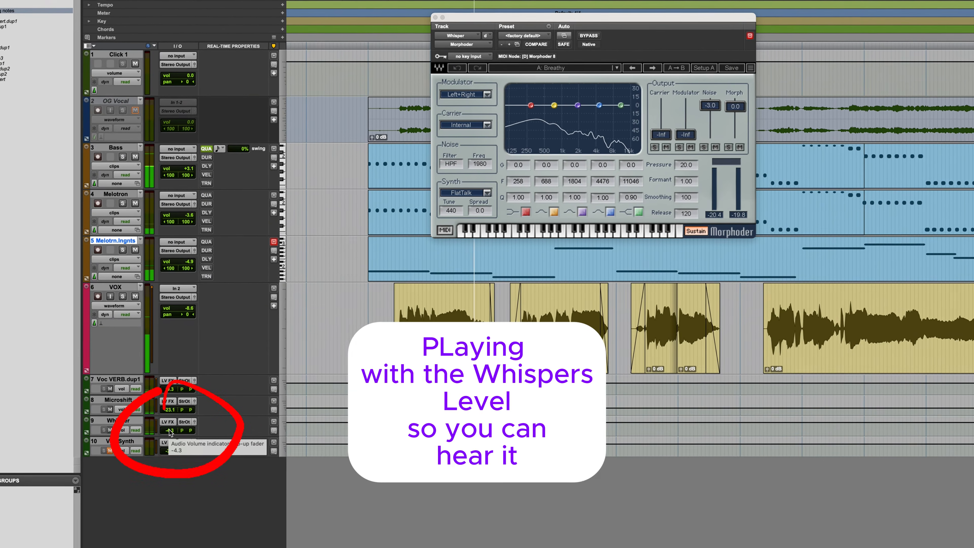
Vary the Whisper track's volume during playback to audition the effect, and return it to -4.3 dB
left_click_drag(171, 435, 174, 441)
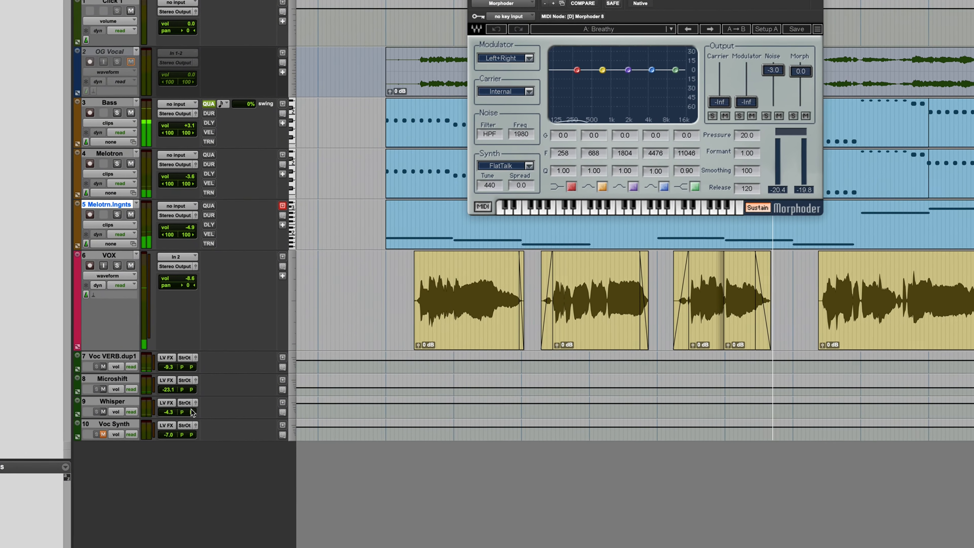
mouse_move(147, 417)
left_mouse_down()
mouse_move(148, 407)
mouse_move(158, 411)
left_mouse_up()
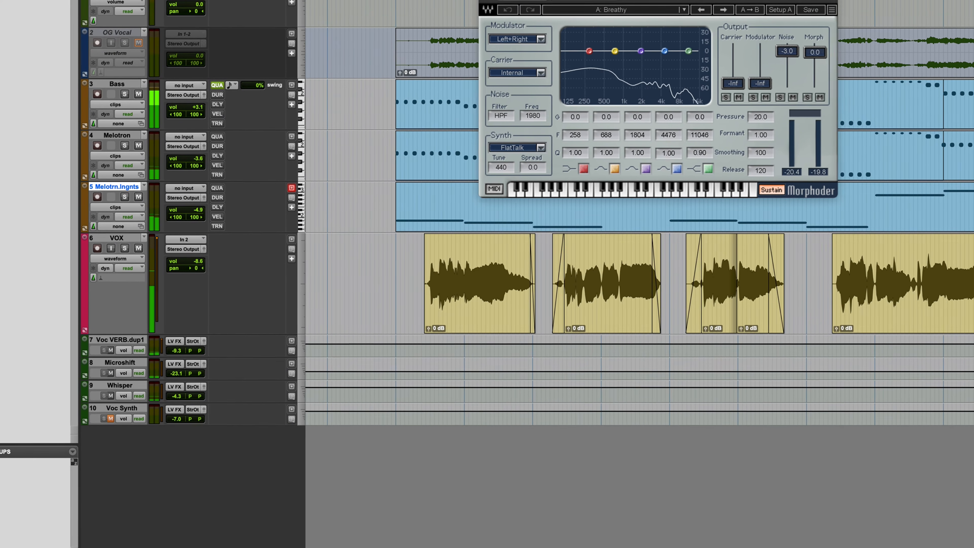
left_click_drag(658, 1, 636, 5)
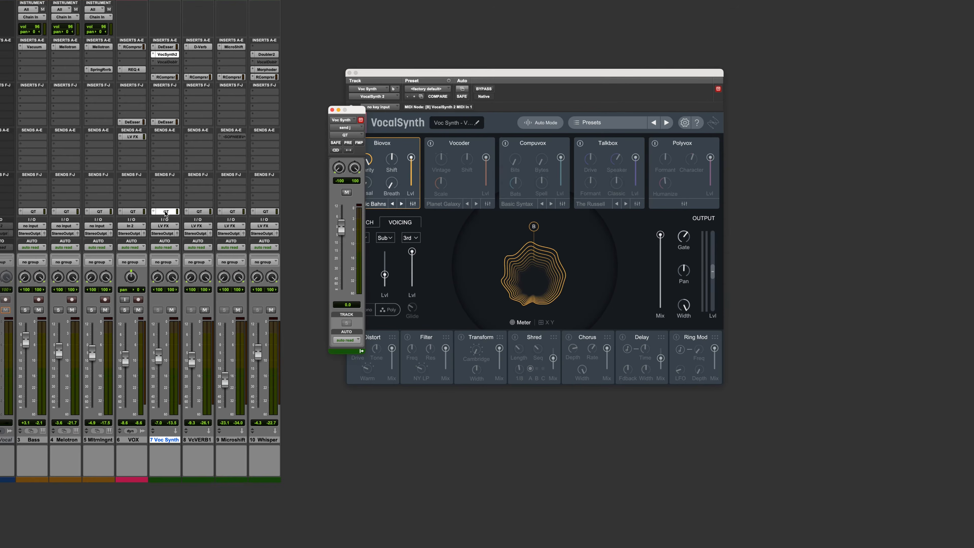
Close the Voc Synth track's QT send window and place the VocalSynth 2 window over the Edit window
key("super+equal")
left_click(332, 110)
mouse_move(418, 74)
left_mouse_down()
mouse_move(377, 70)
mouse_move(421, 68)
left_mouse_up()
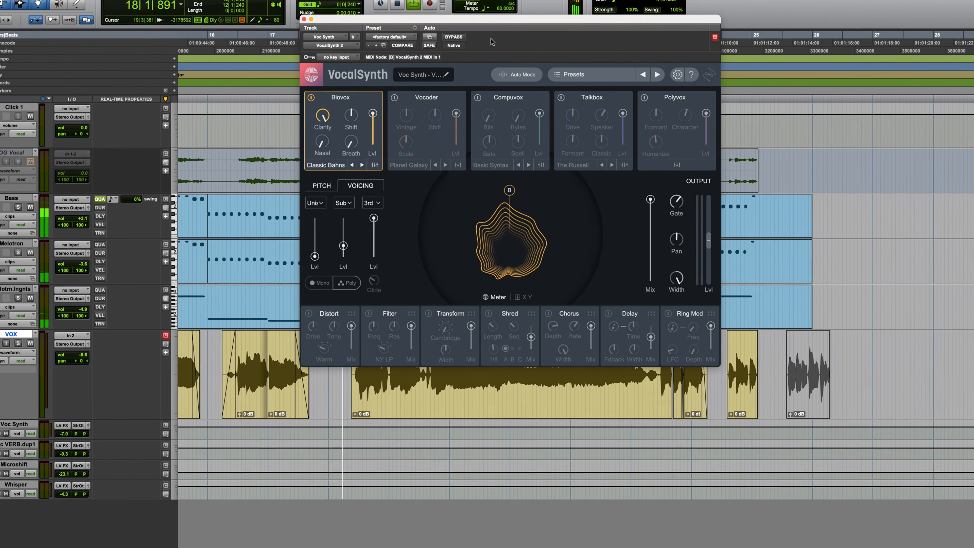
left_click_drag(491, 25, 520, 33)
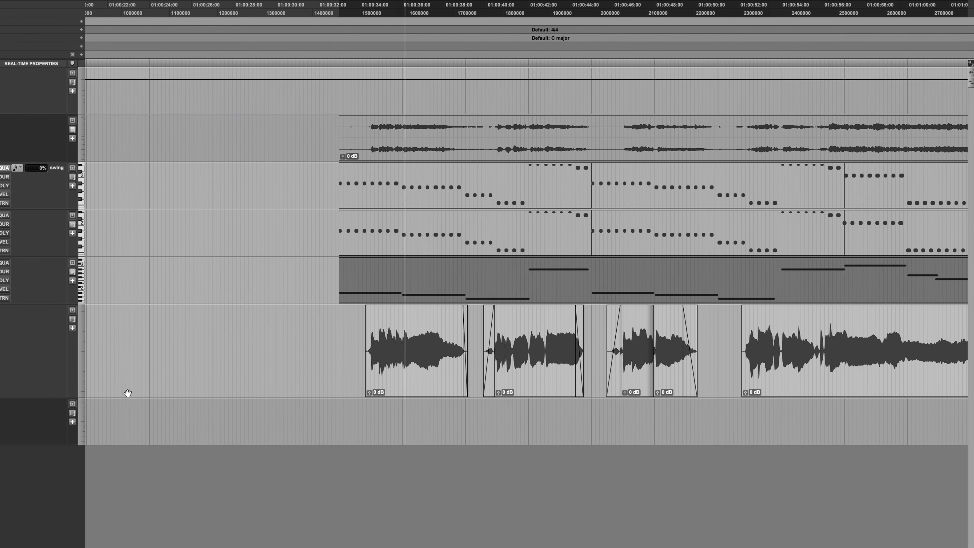
key("semicolon")
key("semicolon")
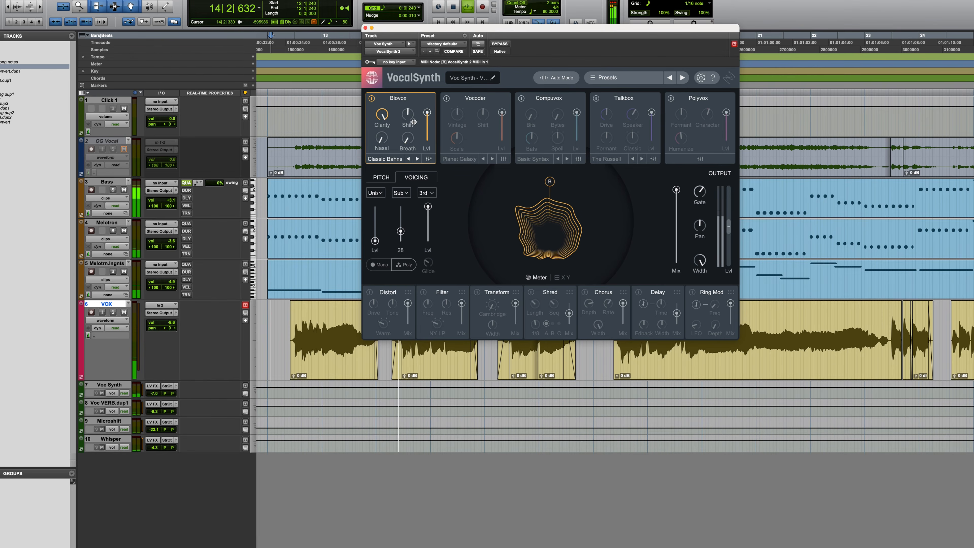
left_click_drag(449, 34, 454, 27)
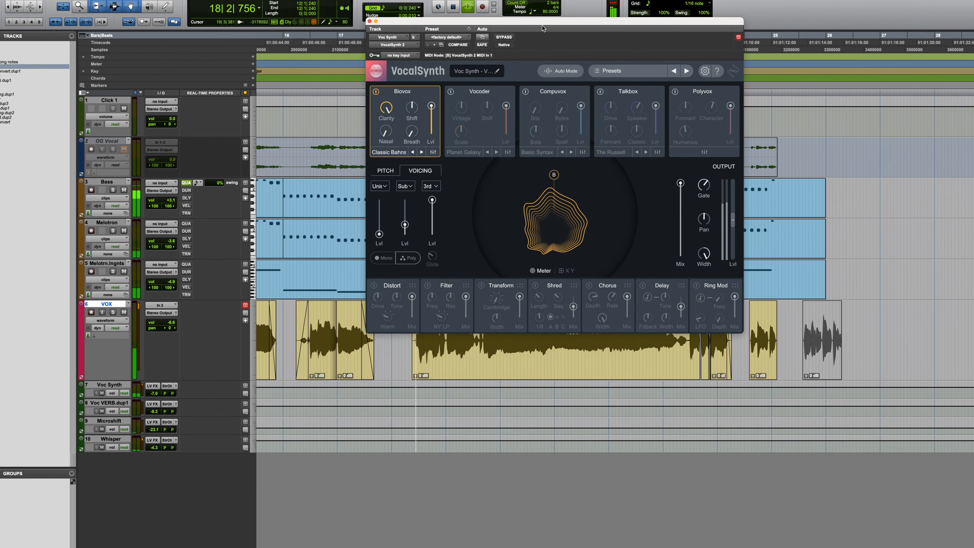
left_click_drag(539, 25, 528, 24)
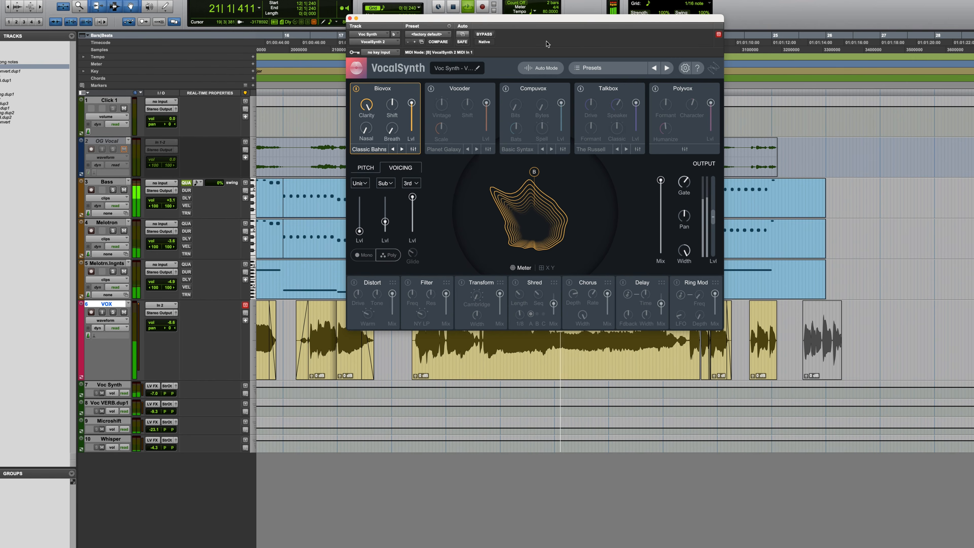
left_click_drag(564, 20, 571, 26)
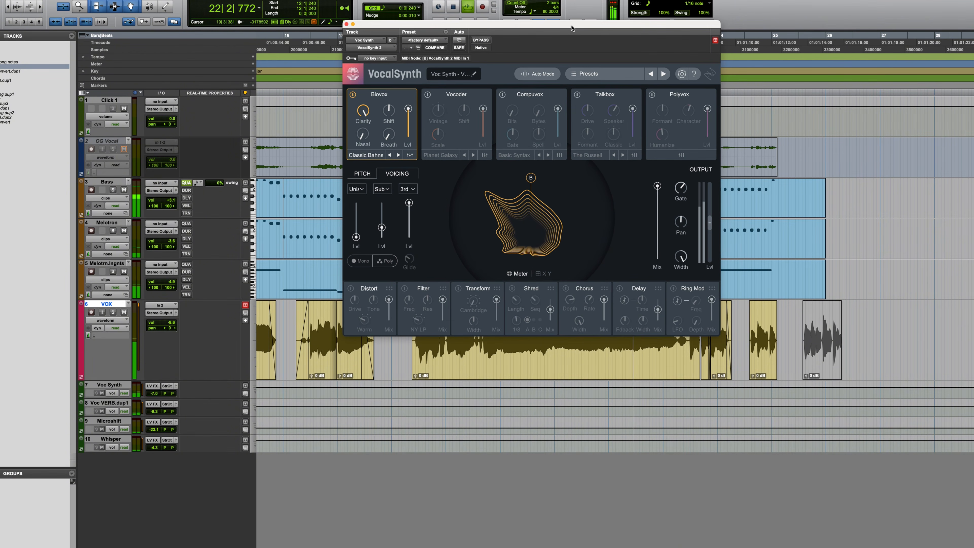